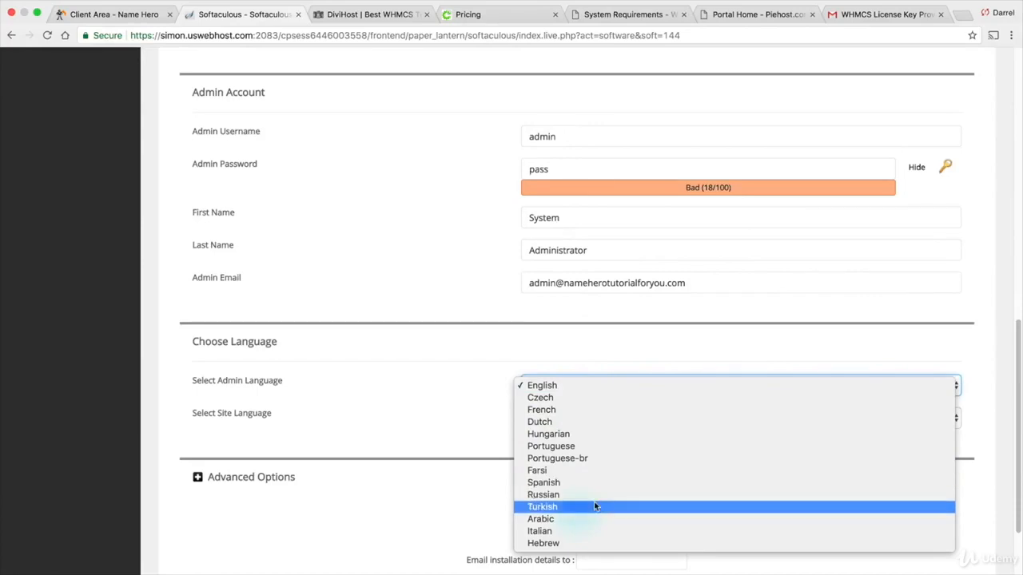
Set the admin language to English, check the site settings and run the WHMCS installation.
left_click(596, 387)
scroll(599, 480, "up", 5)
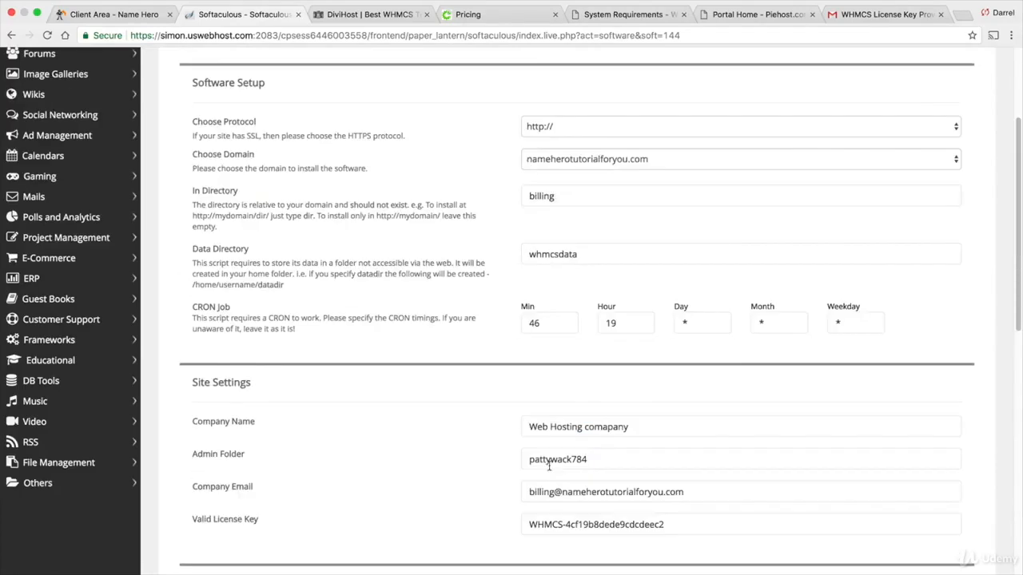
scroll(469, 387, "down", 6)
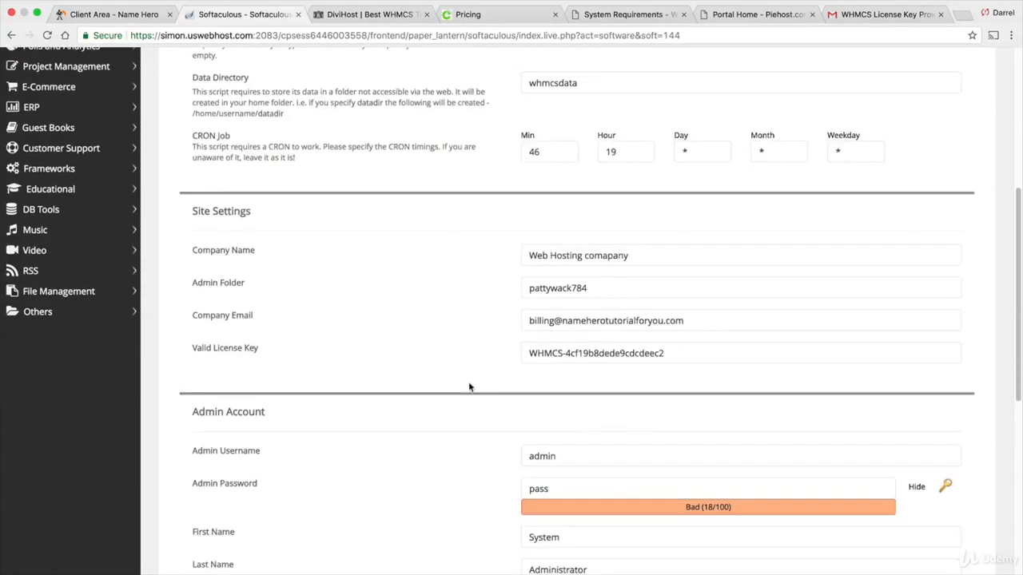
scroll(469, 385, "down", 1)
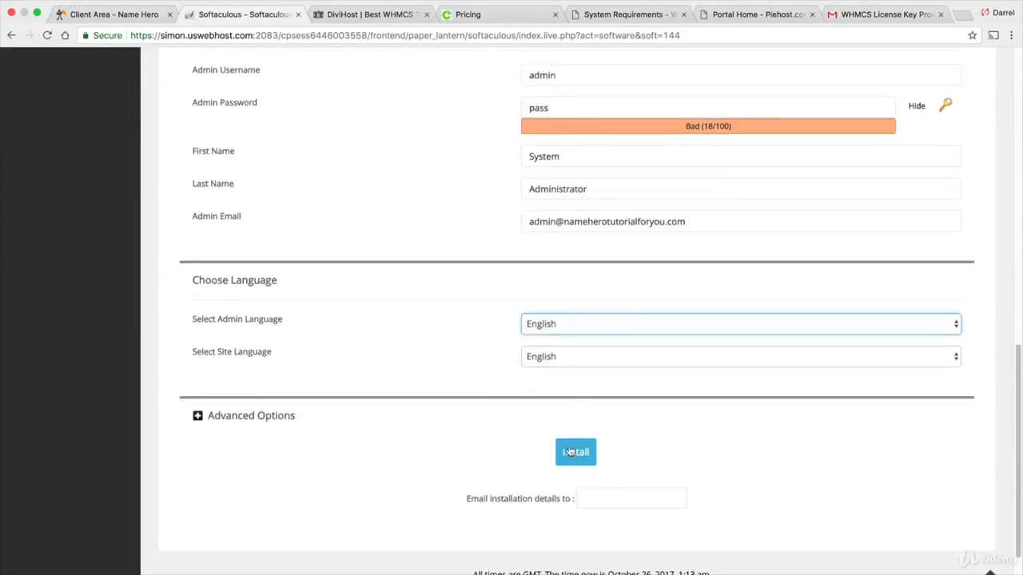
left_click(572, 453)
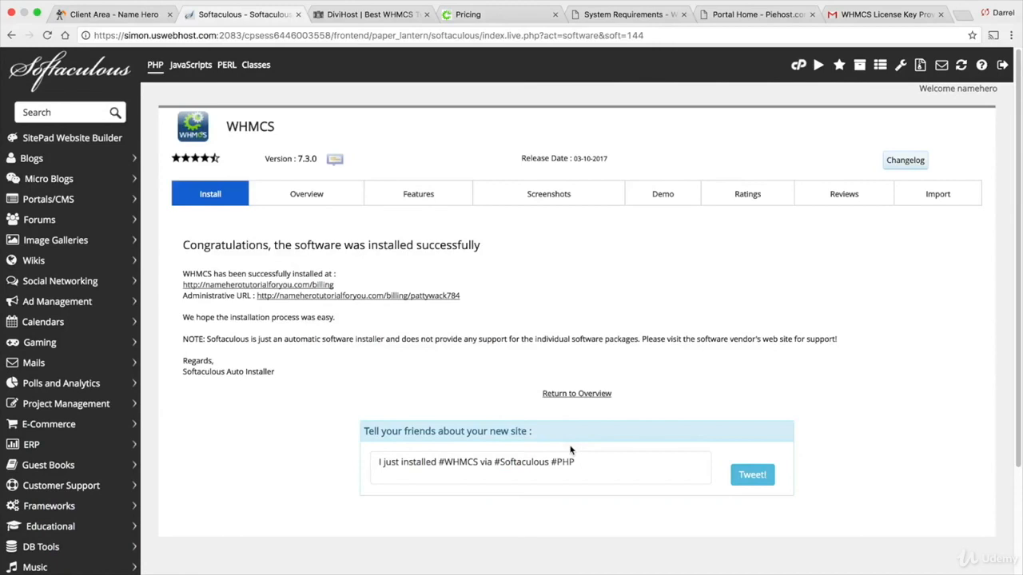
Open the newly installed WHMCS billing site and view its domain registration page and home page.
left_click(242, 286)
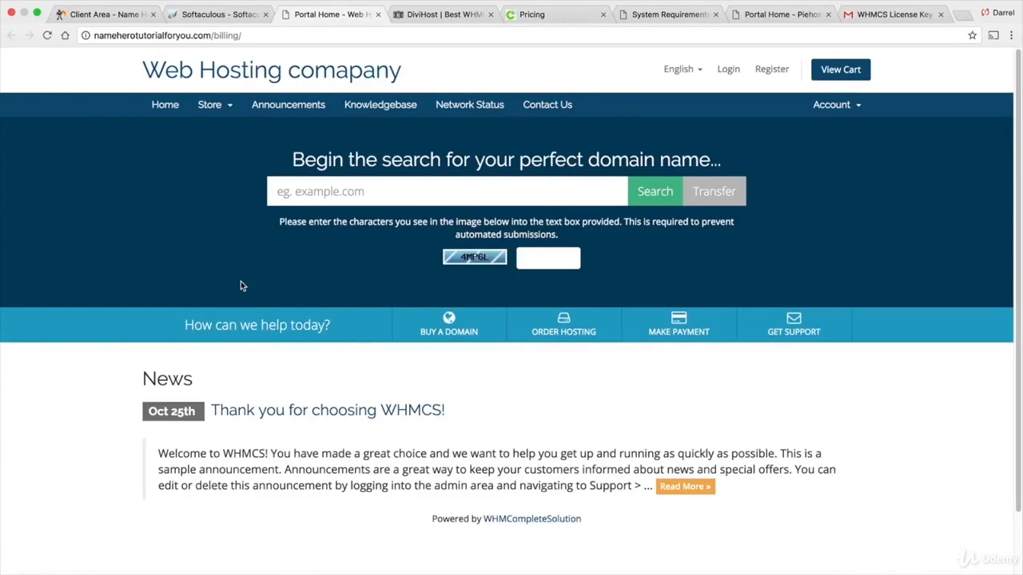
left_click(537, 196)
left_click(460, 336)
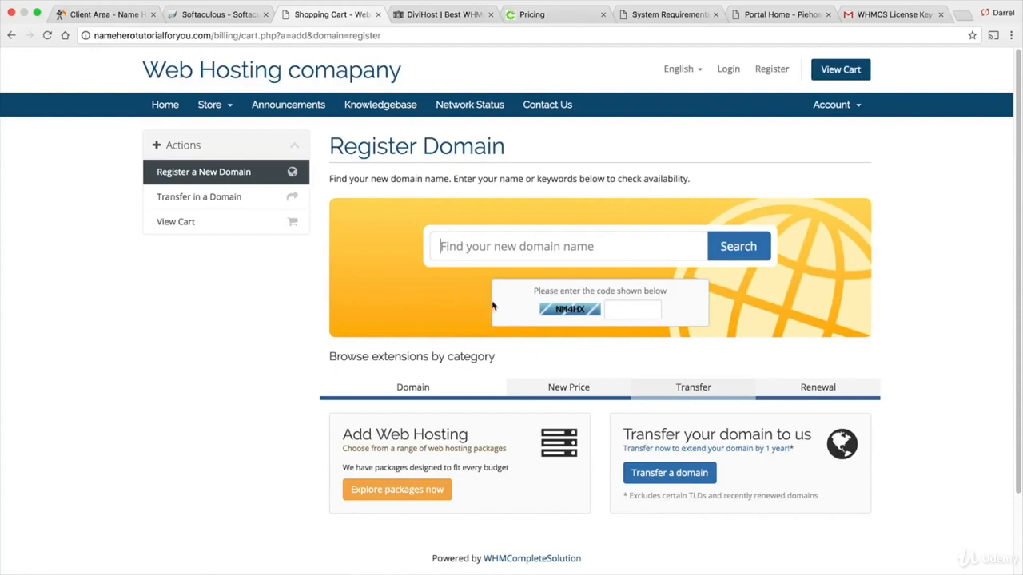
left_click(222, 114)
left_click(164, 107)
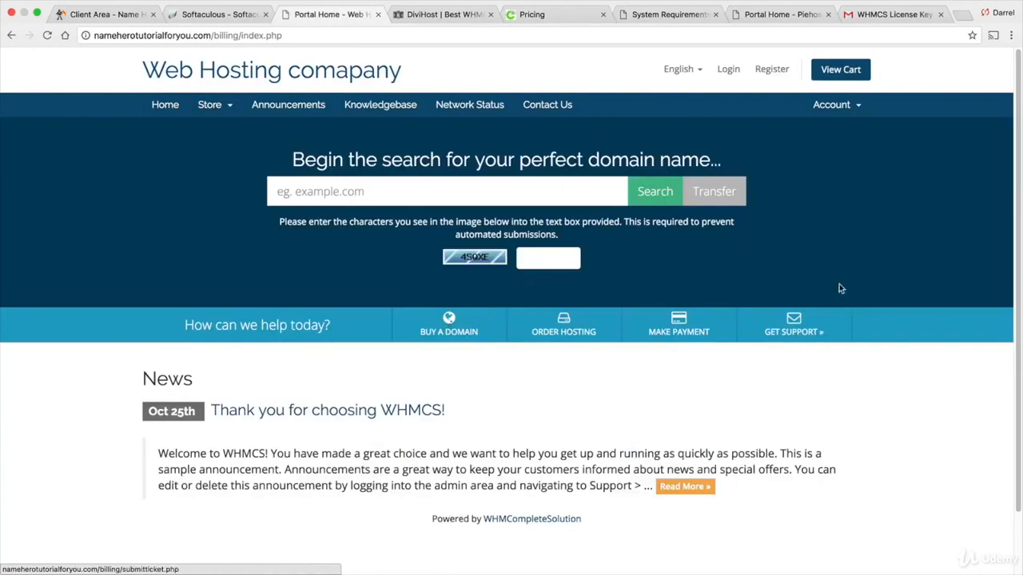
left_click(565, 191)
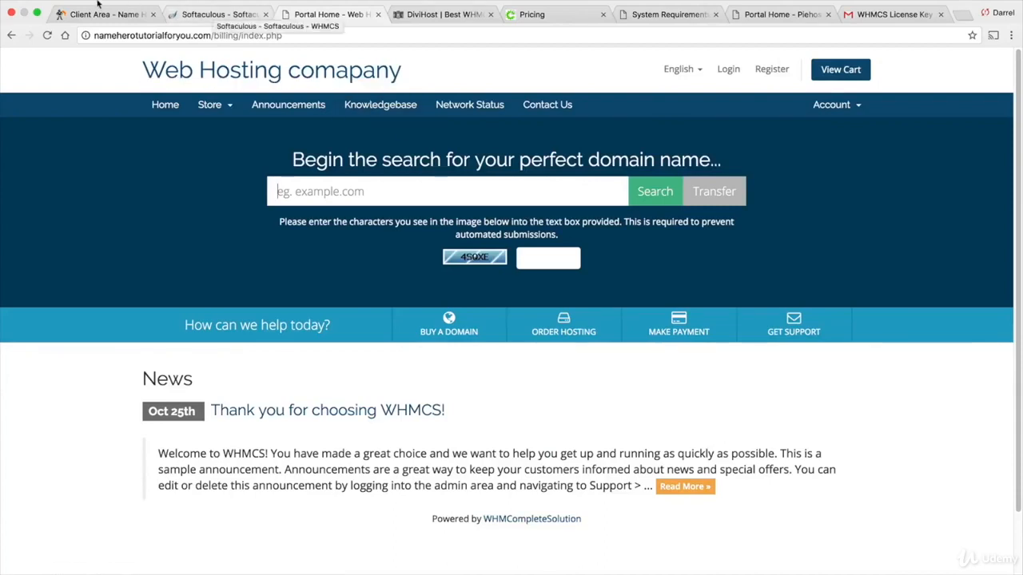
Return to Softaculous and open its main overview of top scripts.
left_click(205, 30)
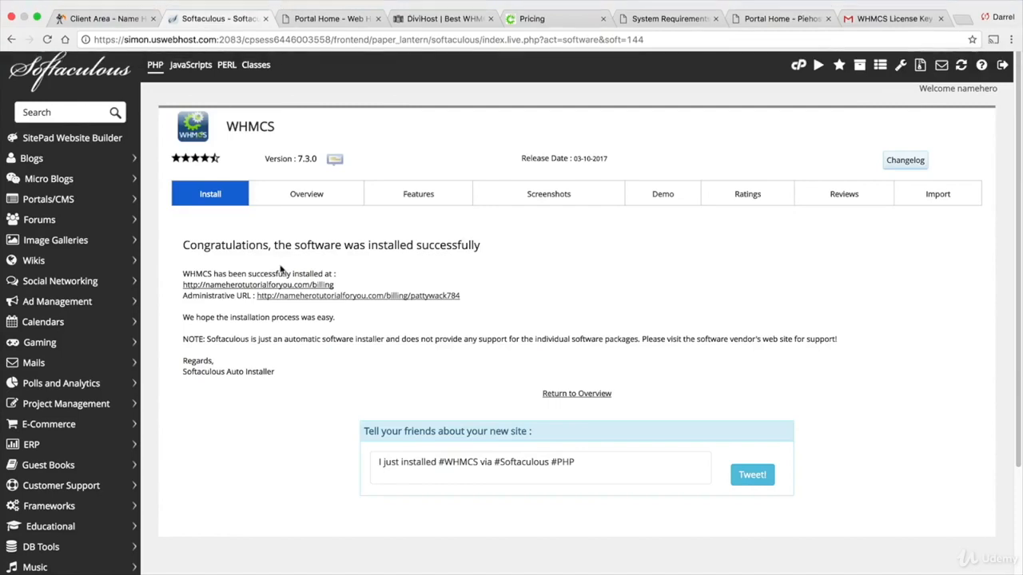
left_click(72, 70)
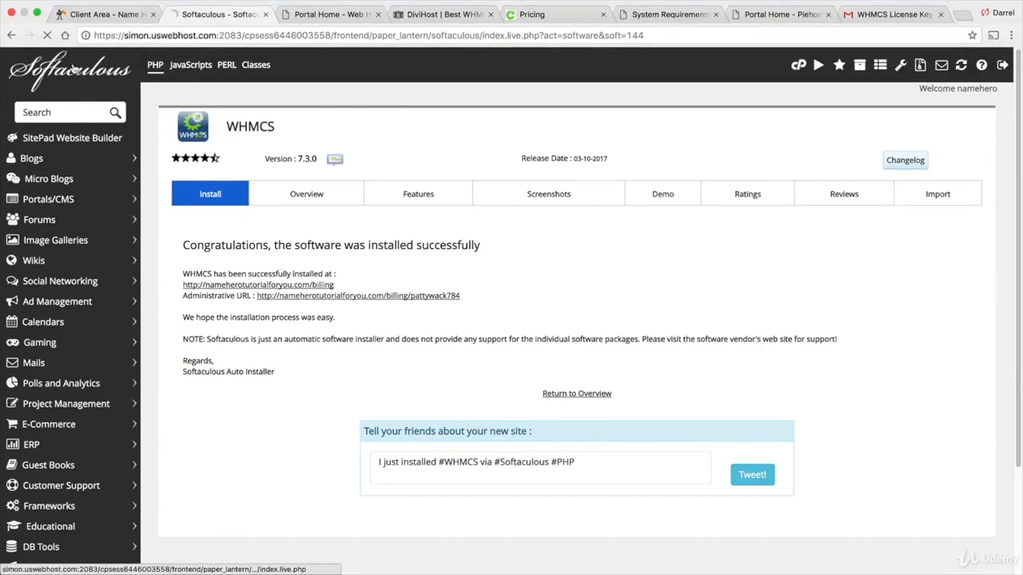
mouse_move(350, 322)
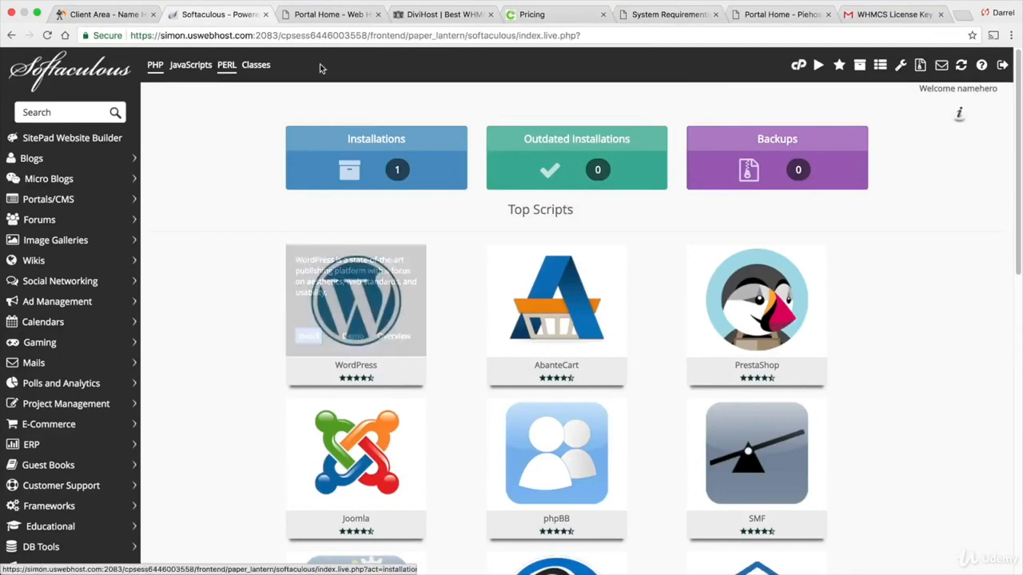
Examine the Piehost example site's home page and its hosting packages page.
left_click(327, 14)
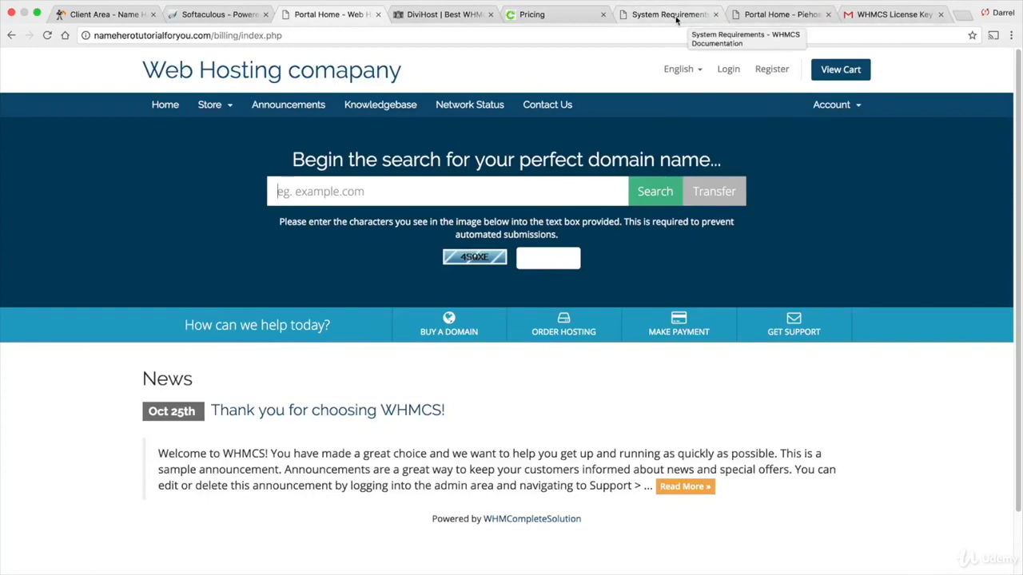
left_click(778, 15)
left_click(159, 68)
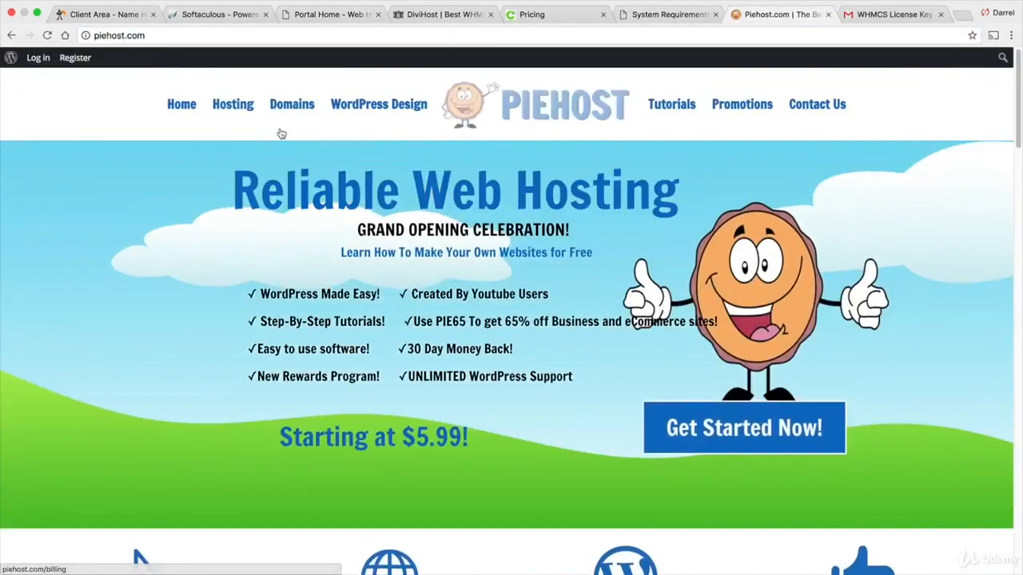
left_click(236, 107)
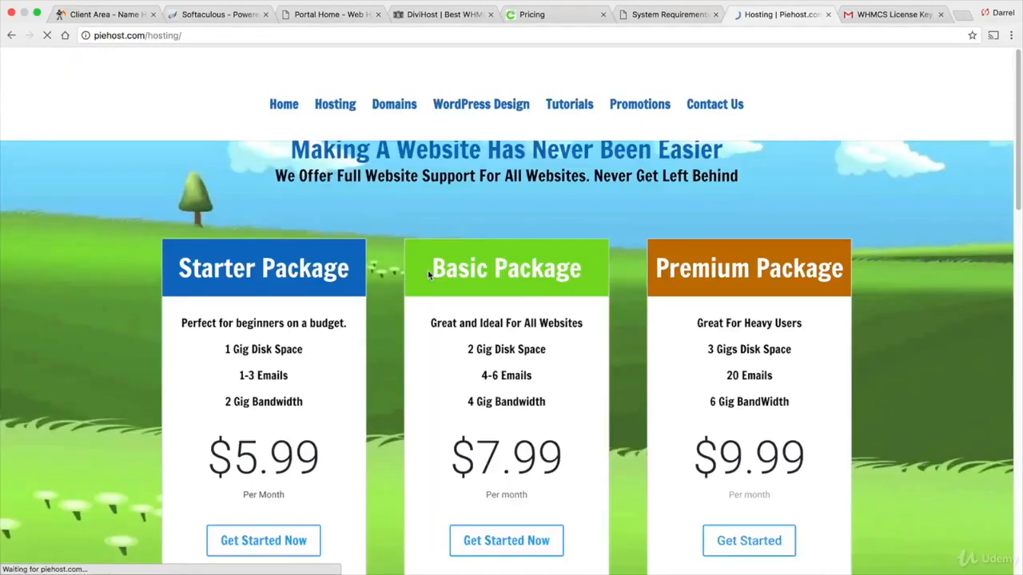
scroll(428, 275, "down", 8)
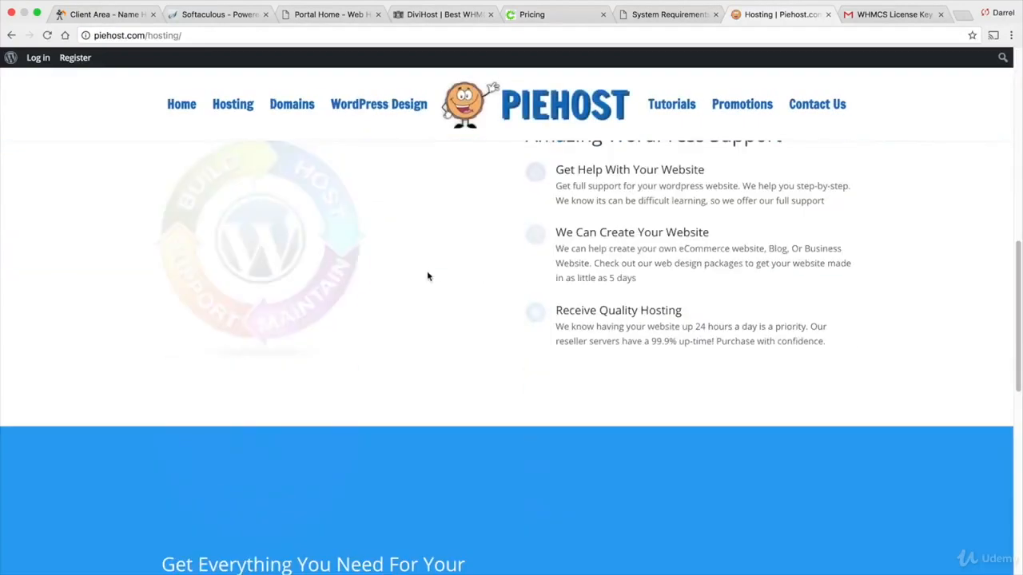
scroll(427, 276, "down", 6)
scroll(428, 274, "up", 12)
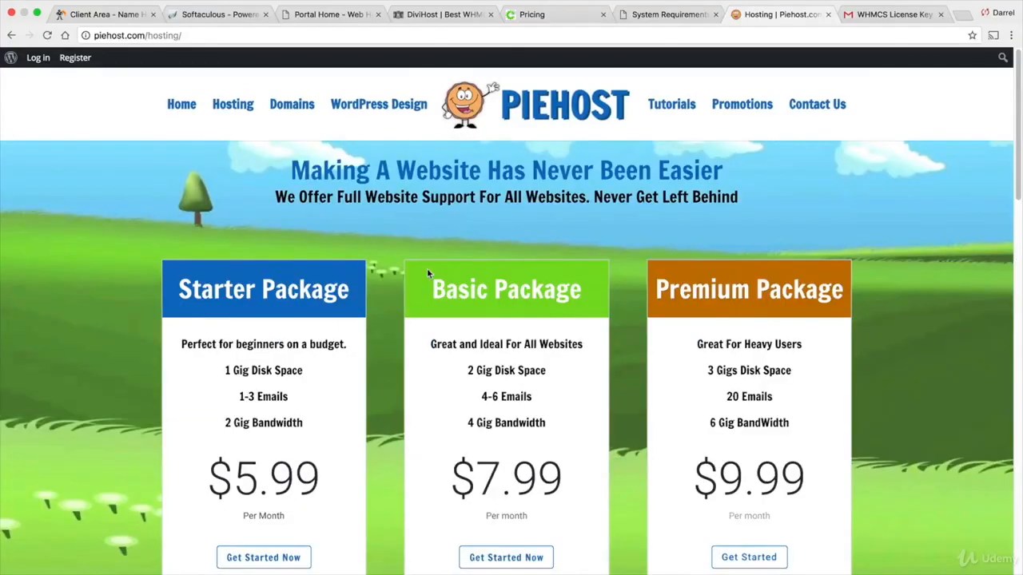
View Piehost's domain search portal and the plan selection page reached from its home page.
left_click(293, 108)
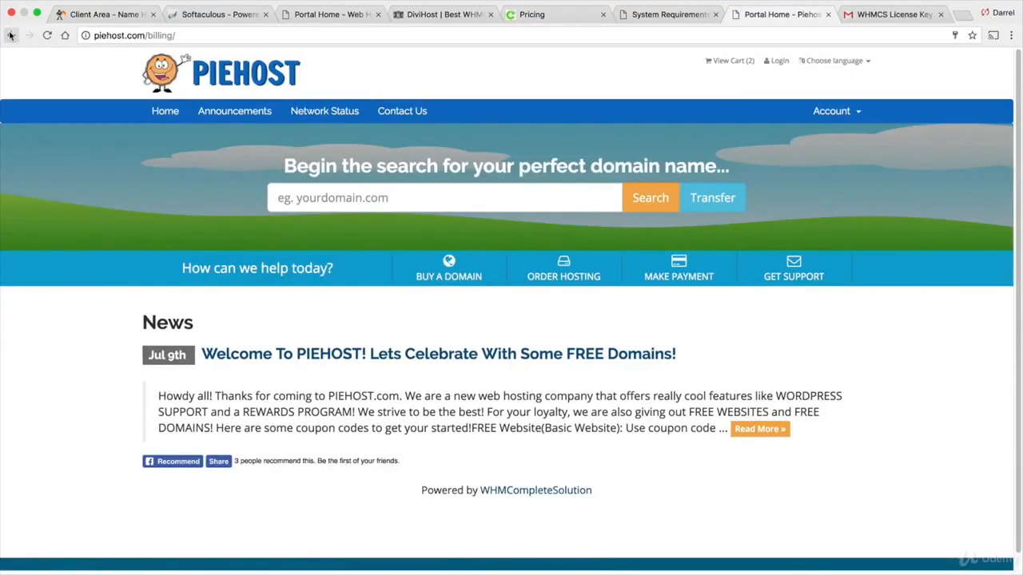
left_click(11, 35)
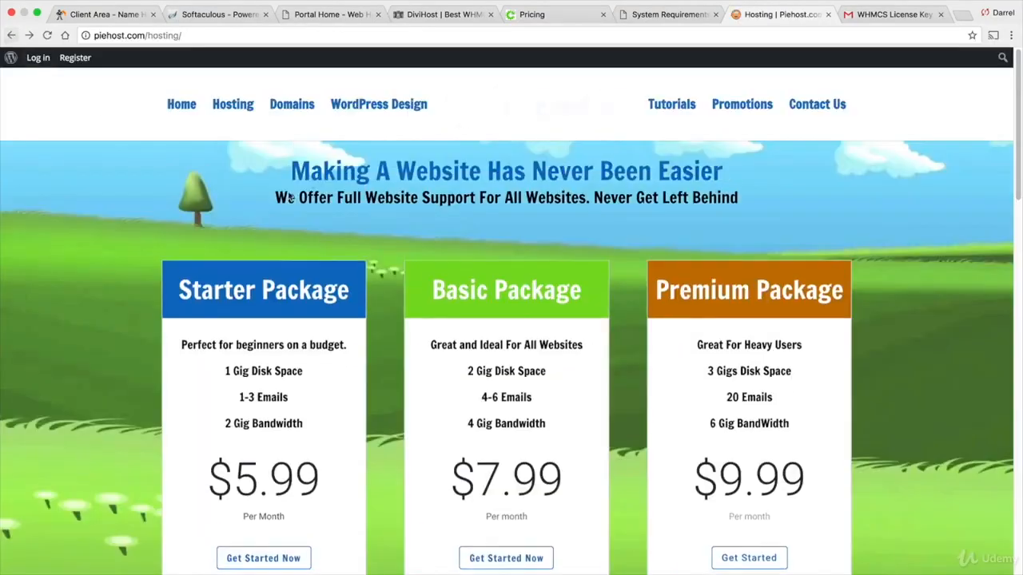
left_click(182, 108)
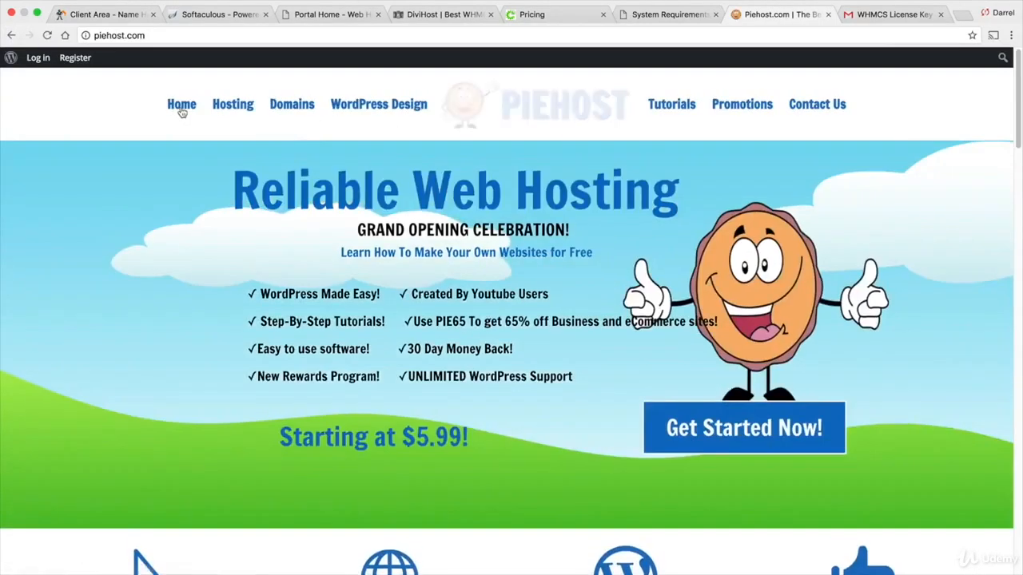
left_click(683, 428)
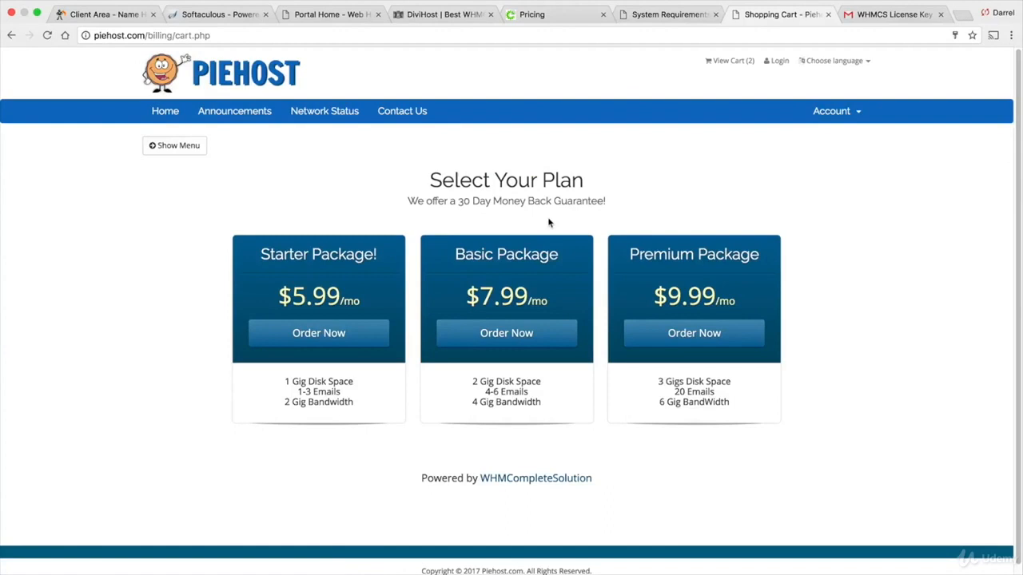
Open the WordPress install form in Softaculous and clear the installation directory so it installs at the domain root.
left_click(212, 14)
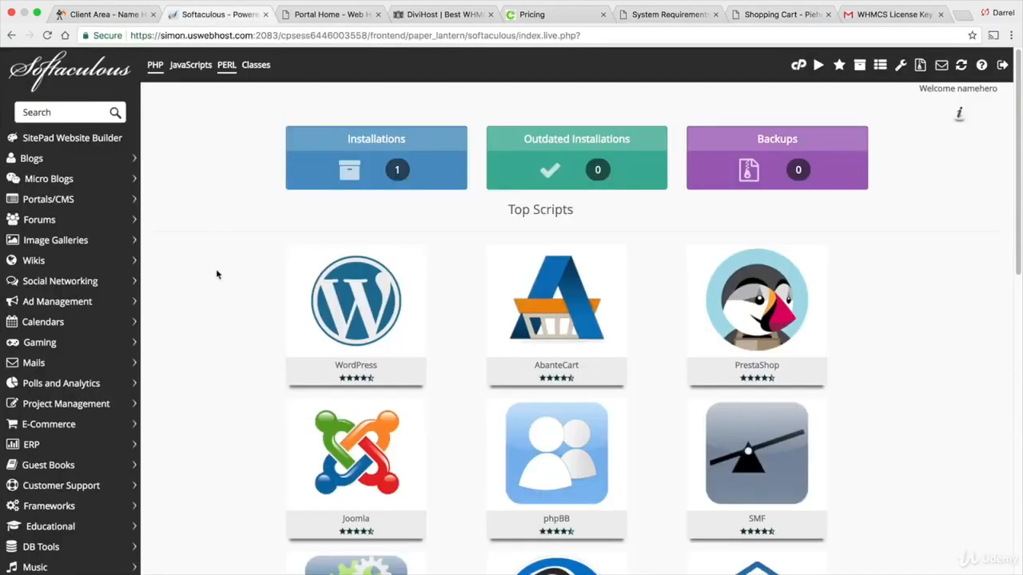
mouse_move(336, 319)
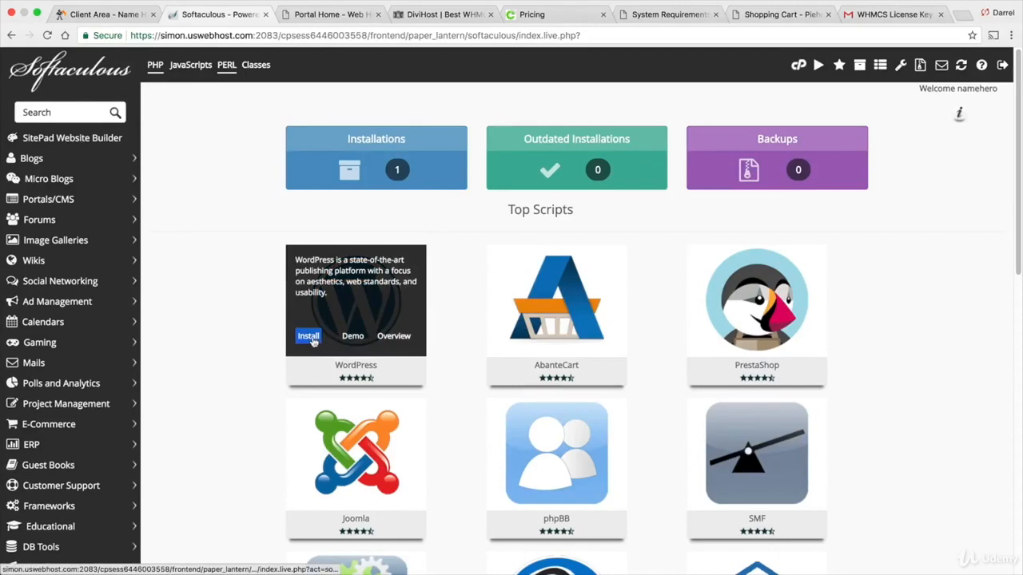
left_click(312, 339)
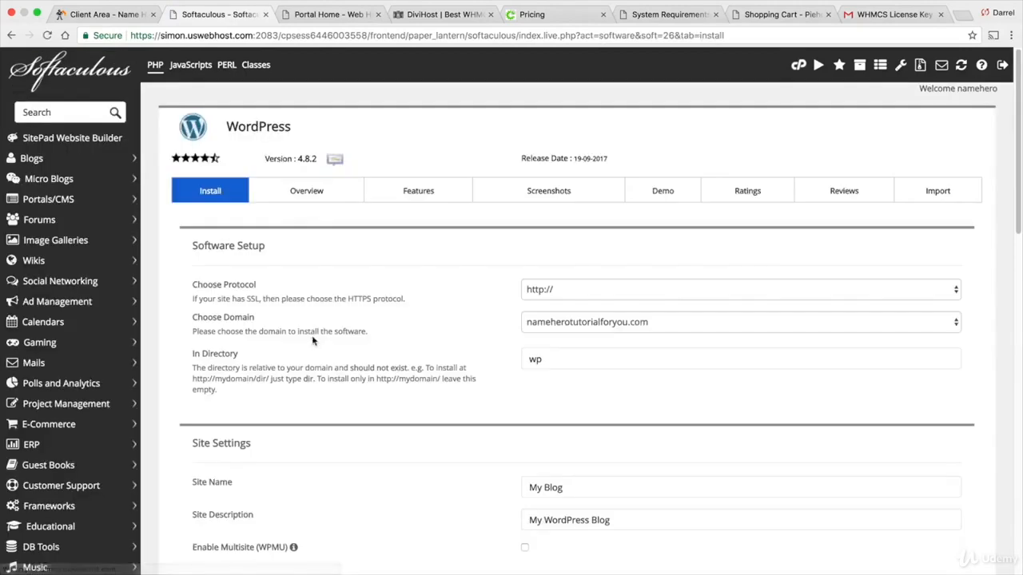
double_click(598, 360)
key("BackSpace")
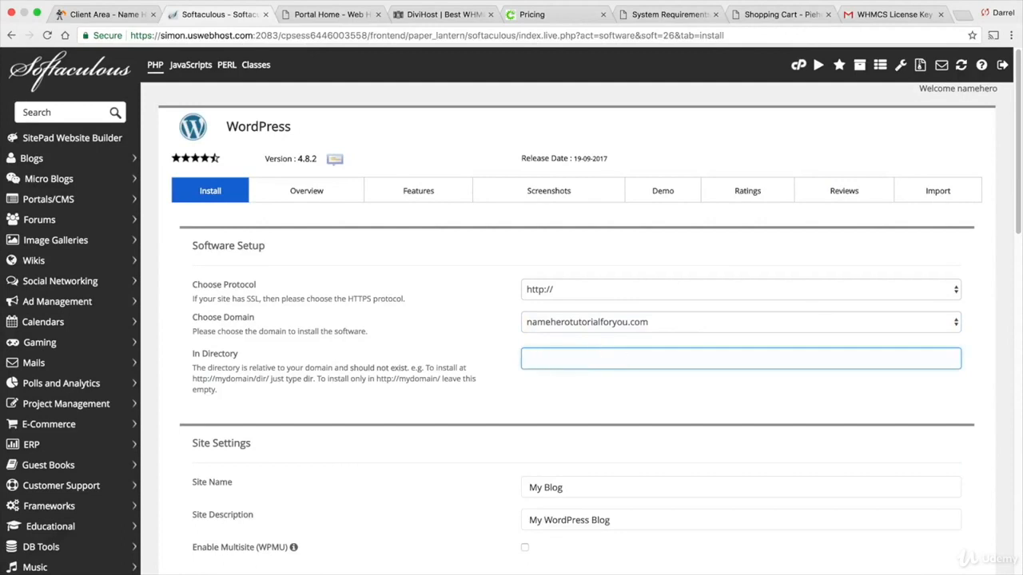
Review the site settings, admin account and language fields of the WordPress install form.
scroll(628, 359, "down", 3)
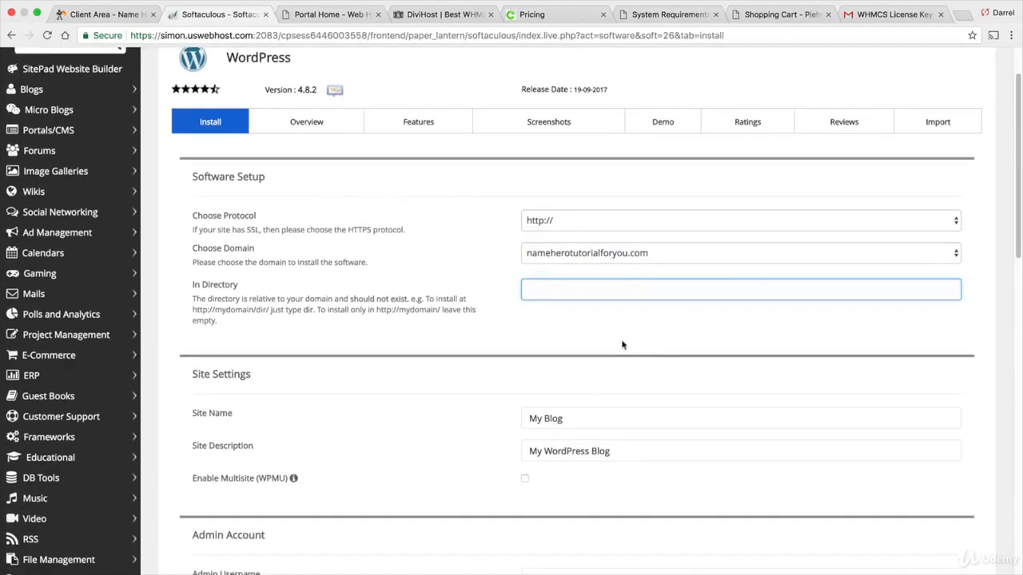
scroll(623, 402, "down", 1)
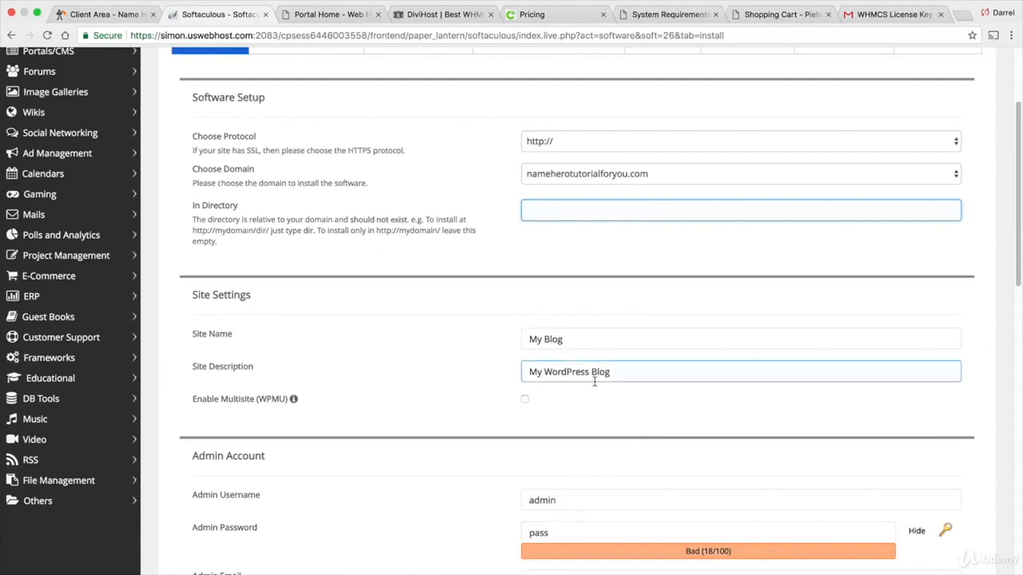
scroll(594, 382, "down", 3)
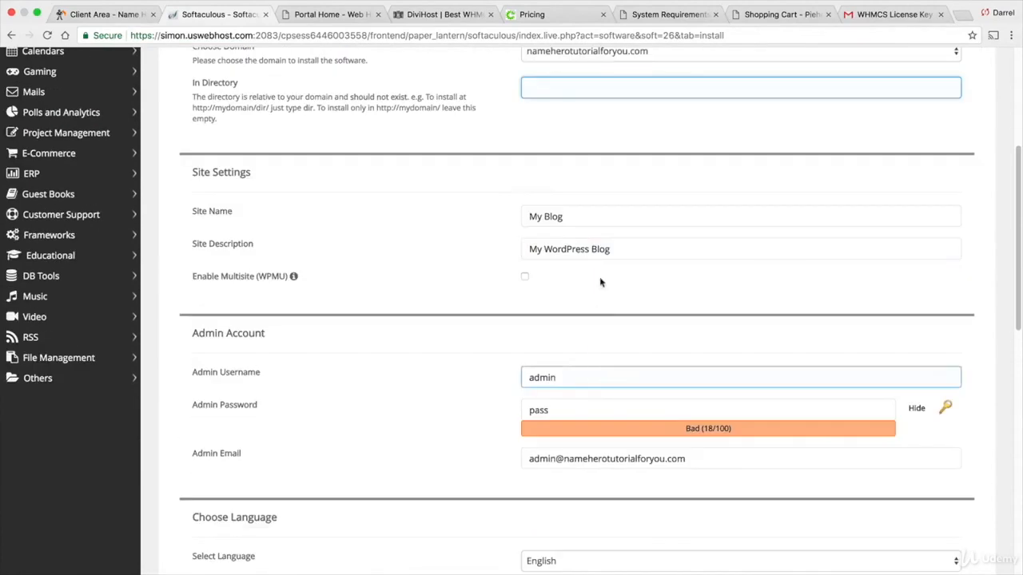
scroll(566, 225, "down", 4)
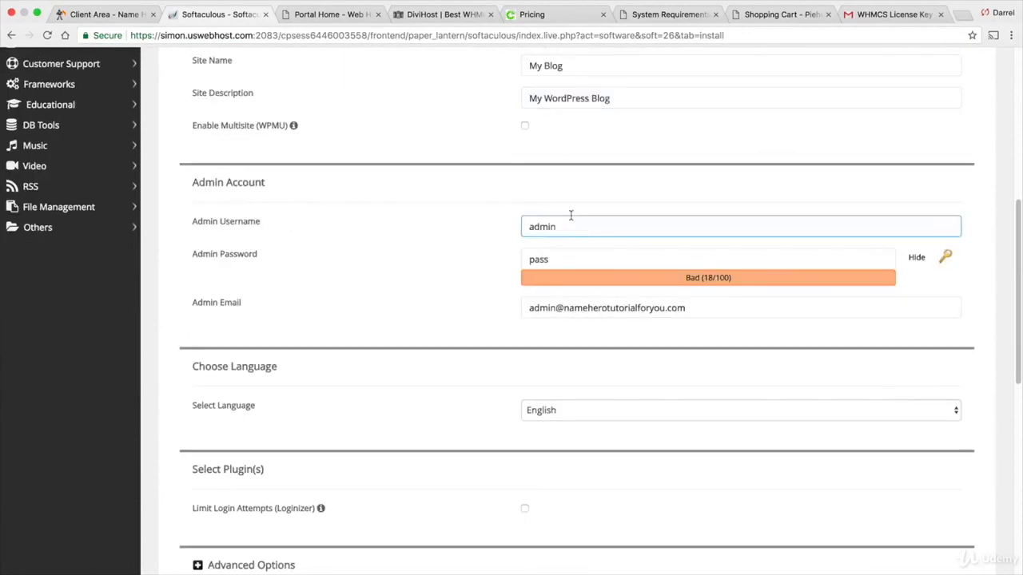
scroll(587, 240, "down", 1)
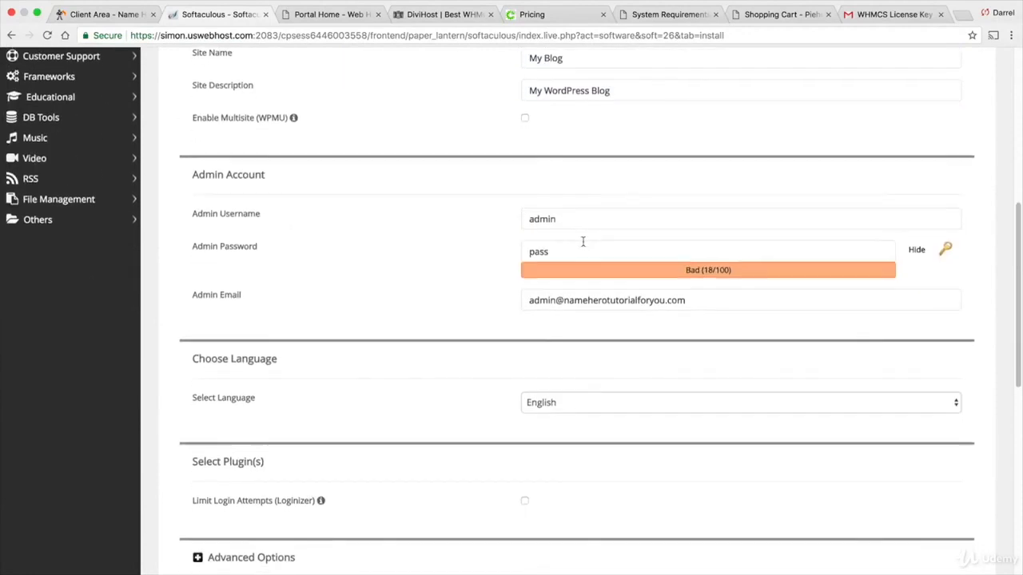
scroll(544, 244, "down", 2)
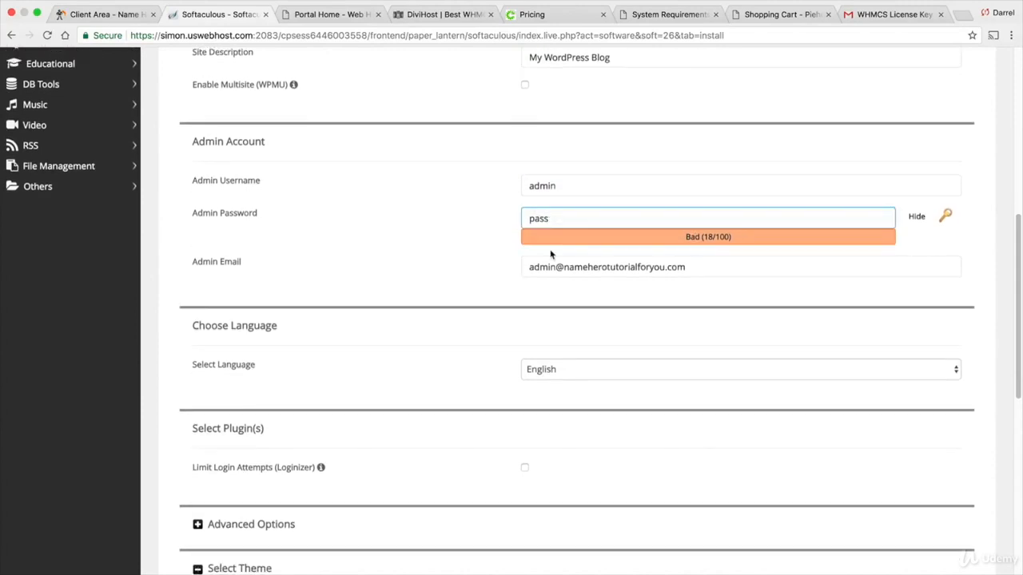
scroll(542, 243, "down", 2)
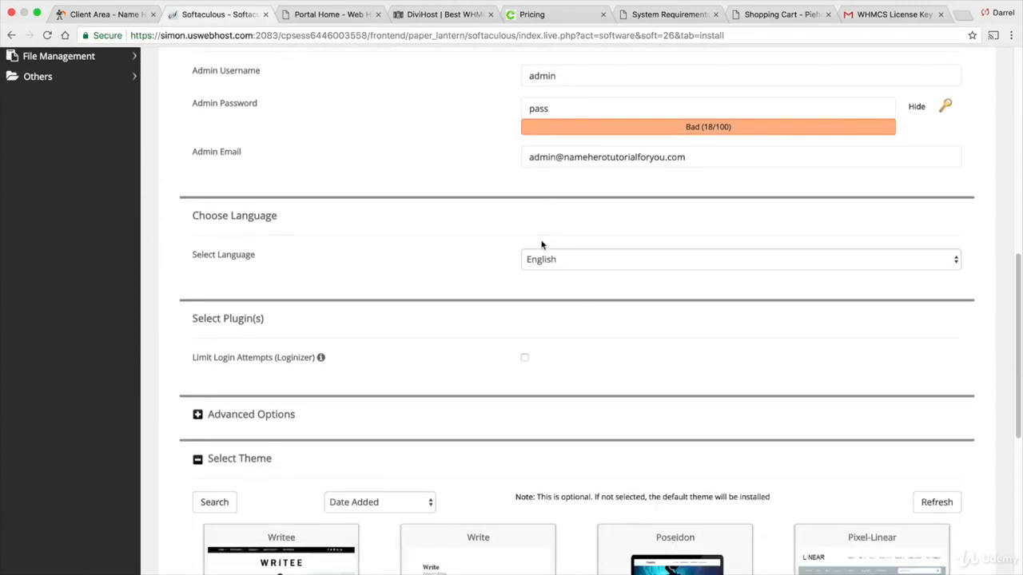
Try the Limit Login Attempts option on and off, and expand and collapse the advanced options.
left_click(525, 358)
left_click(525, 358)
left_click(263, 415)
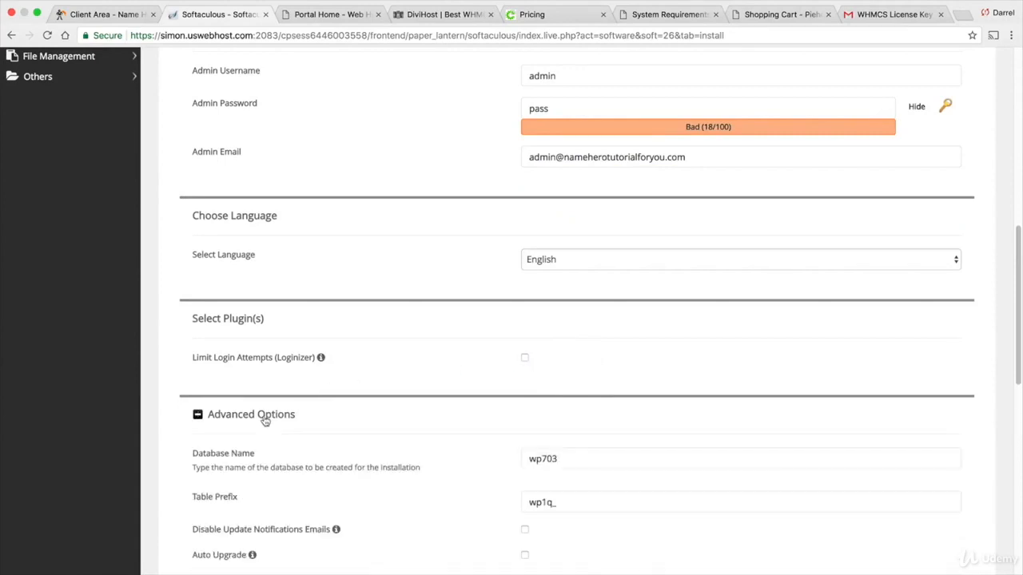
scroll(516, 417, "down", 1)
scroll(515, 417, "down", 2)
left_click(261, 305)
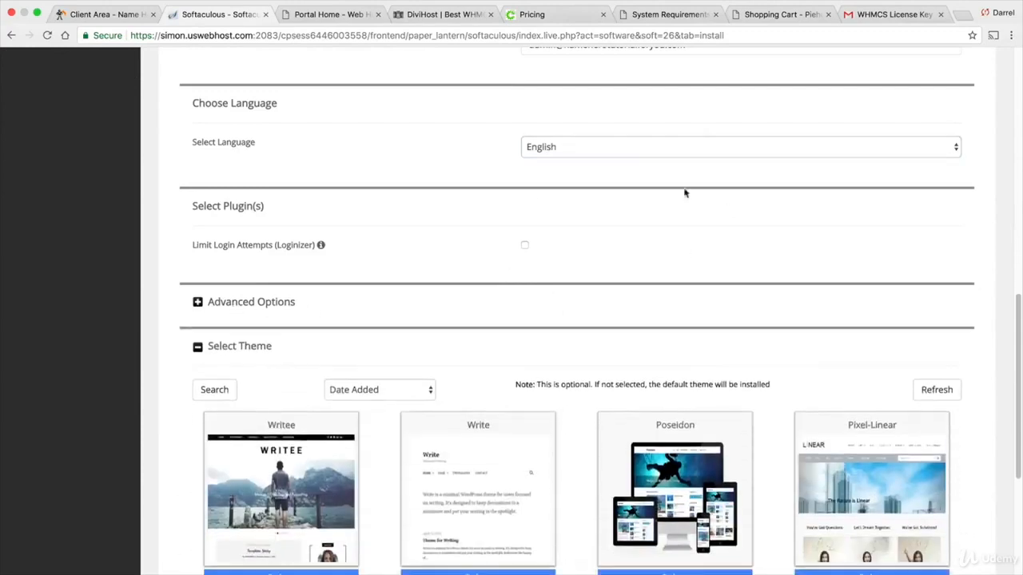
Run the WordPress installation on nameherotutorialforyou.com without selecting a theme.
scroll(646, 349, "down", 1)
scroll(646, 349, "down", 5)
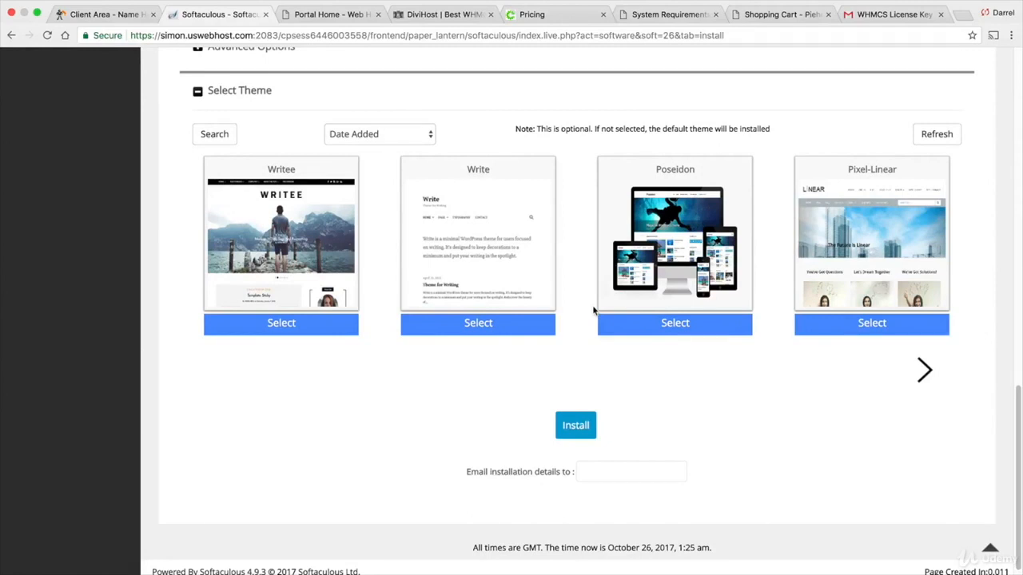
left_click(579, 432)
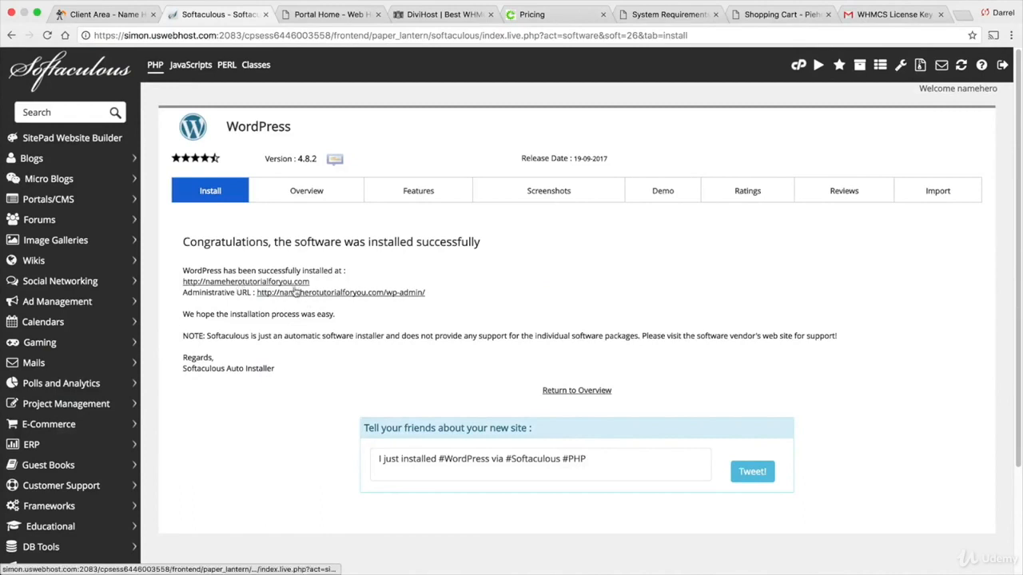
Open the new WordPress admin dashboard from the install summary and look over the public blog homepage.
left_click(316, 296)
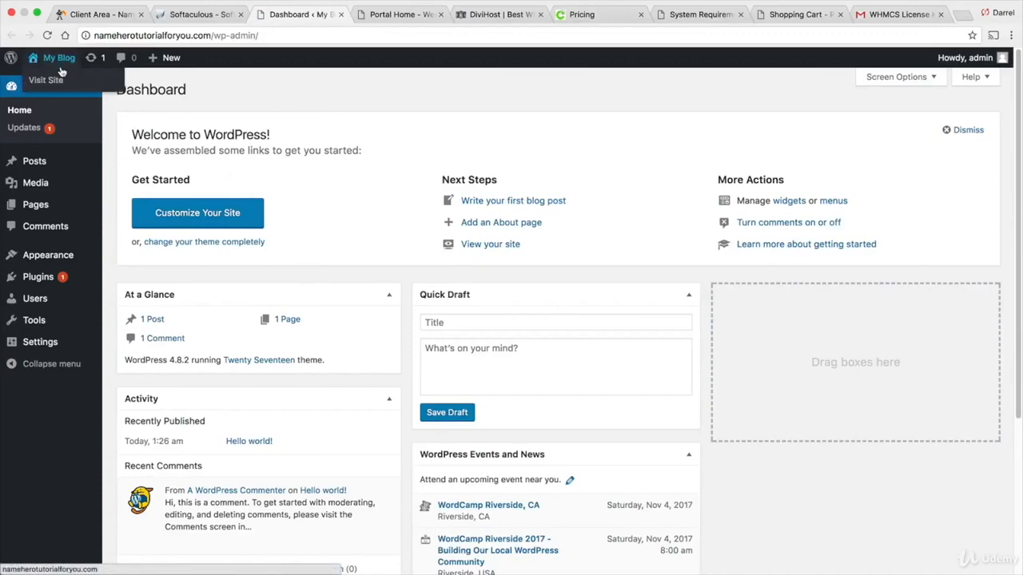
left_click(62, 77)
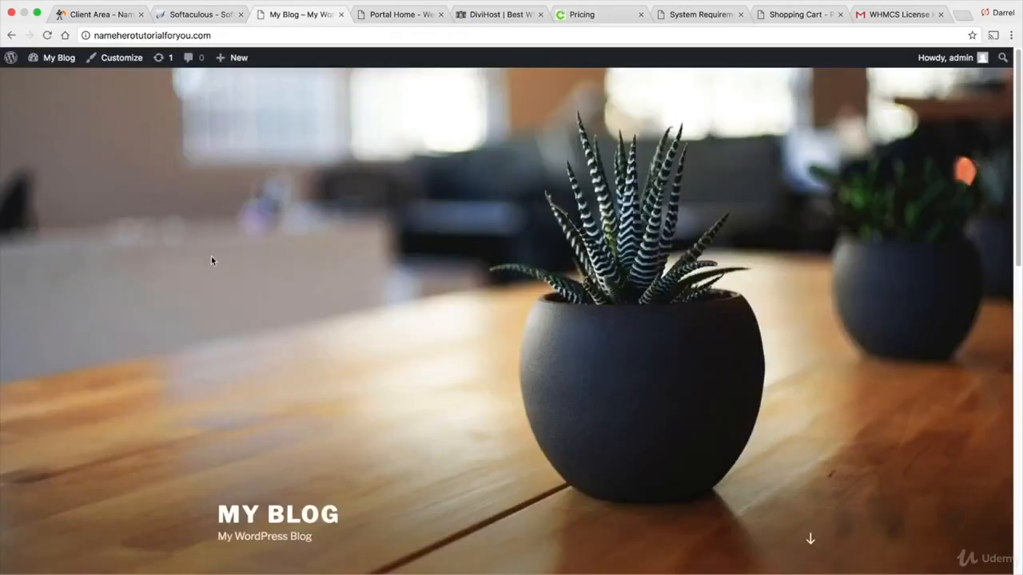
scroll(211, 259, "down", 5)
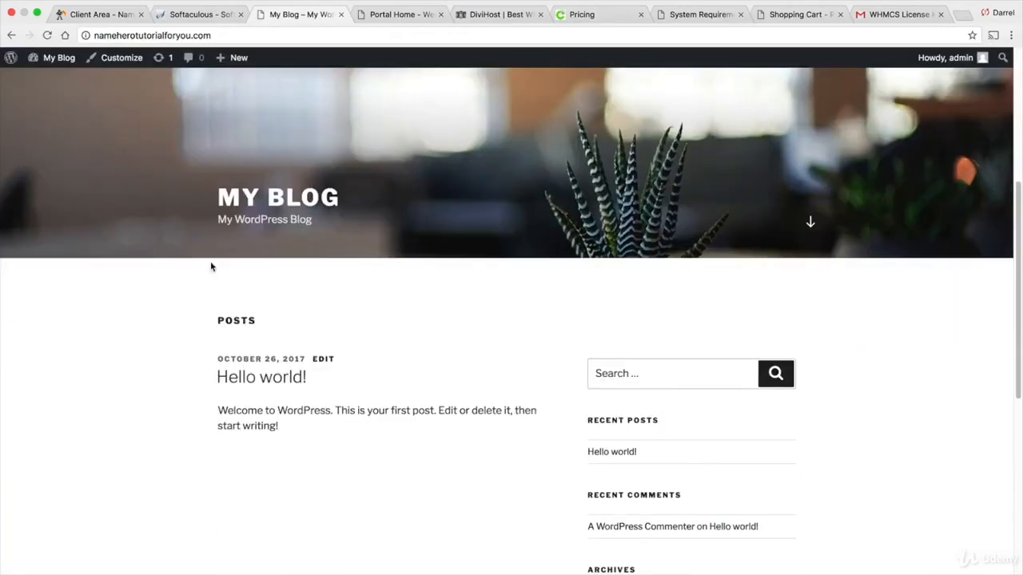
scroll(212, 267, "down", 5)
scroll(361, 336, "up", 10)
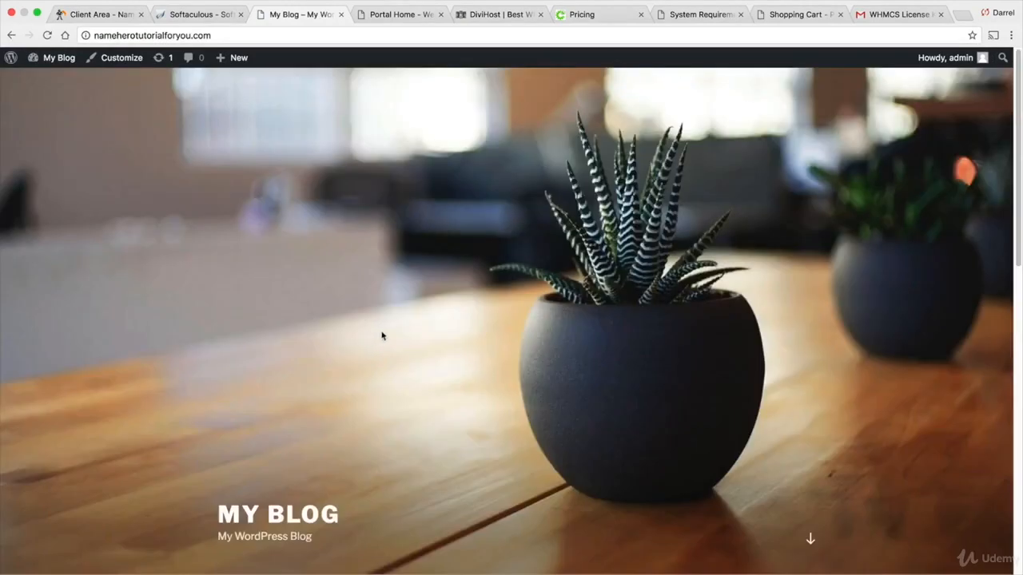
View the WHMCS client portal at nameherotutorialforyou.com/billing and return to the WordPress homepage.
left_click(221, 38)
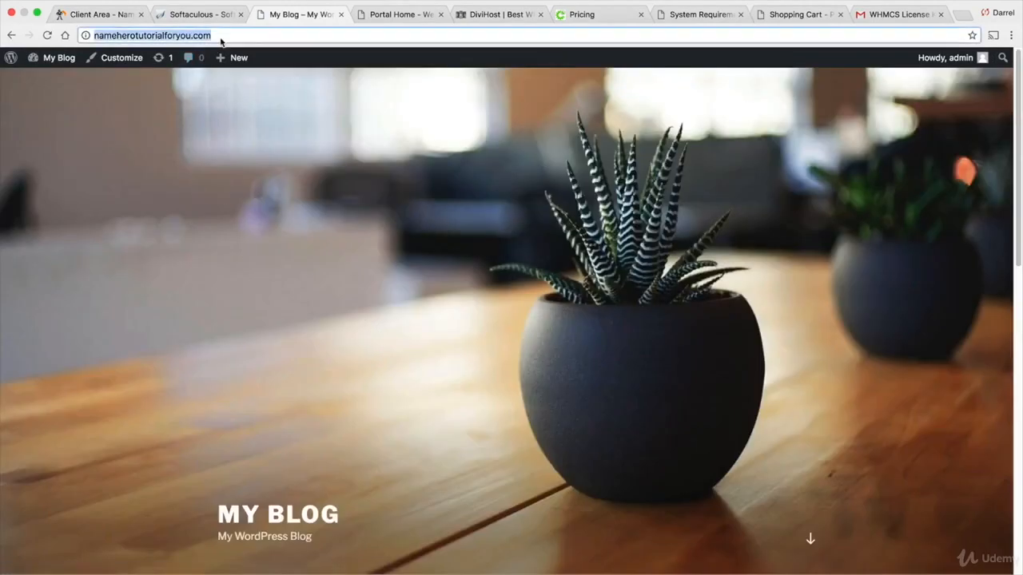
key("Right")
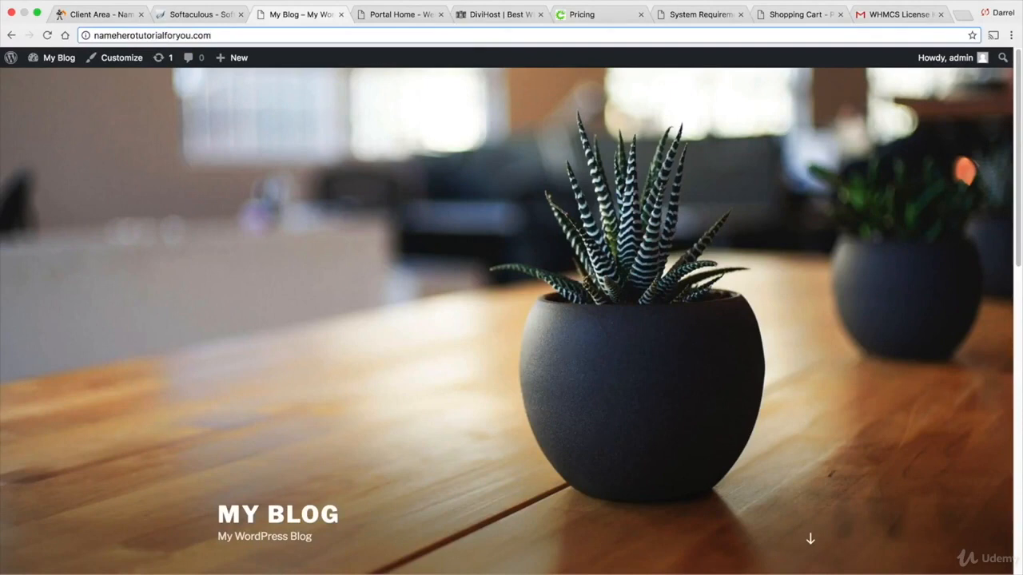
type("/billing")
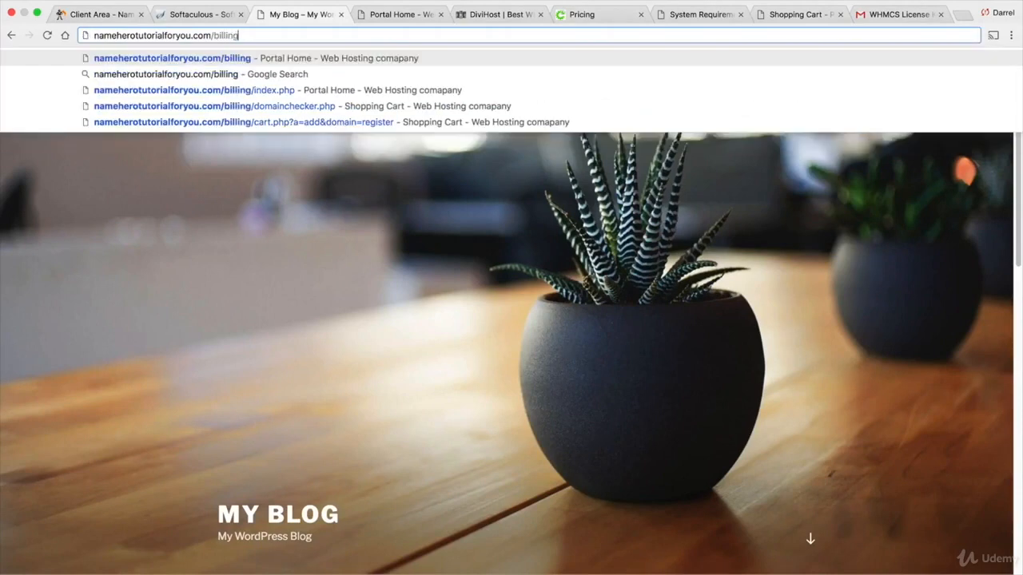
key("Return")
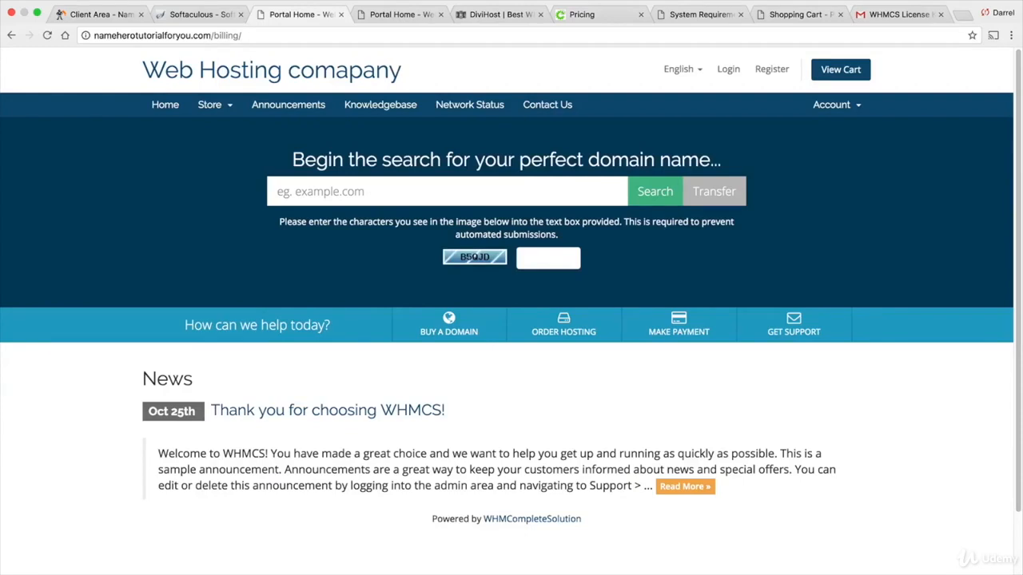
left_click(11, 36)
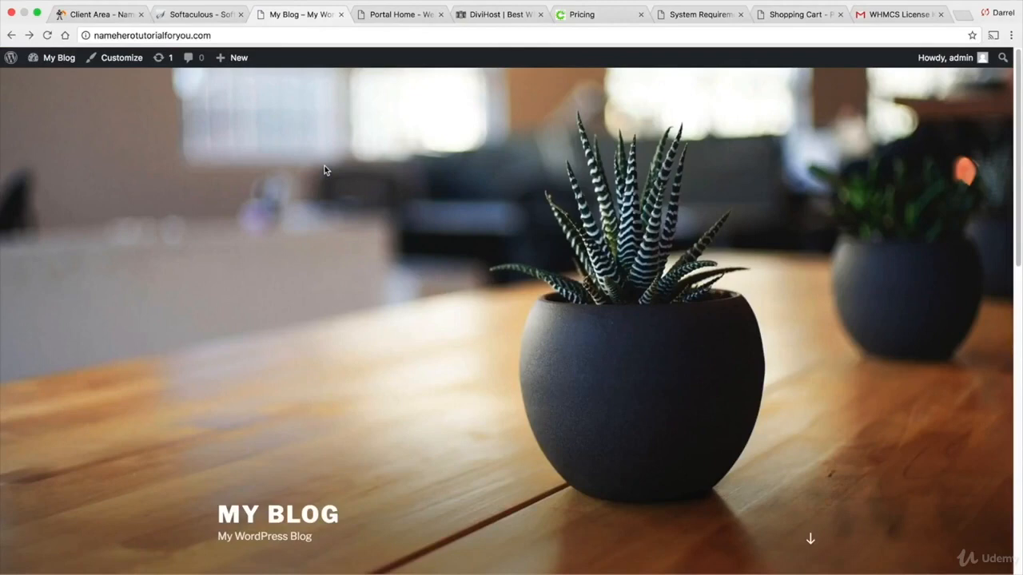
scroll(478, 370, "down", 1)
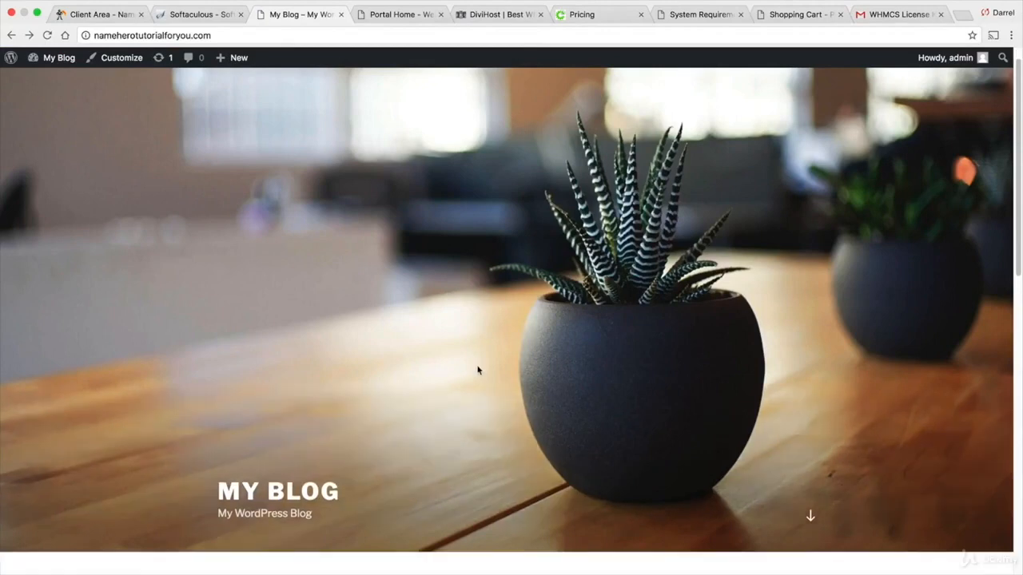
scroll(478, 370, "up", 1)
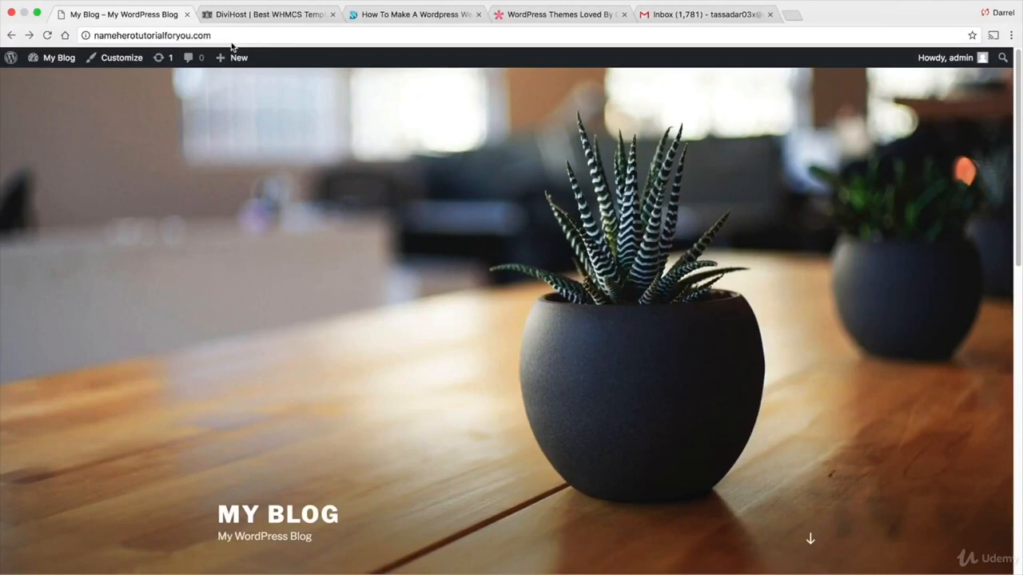
Visit the WordPress dashboard from the blog and go back to the public site.
mouse_move(59, 57)
left_click(60, 81)
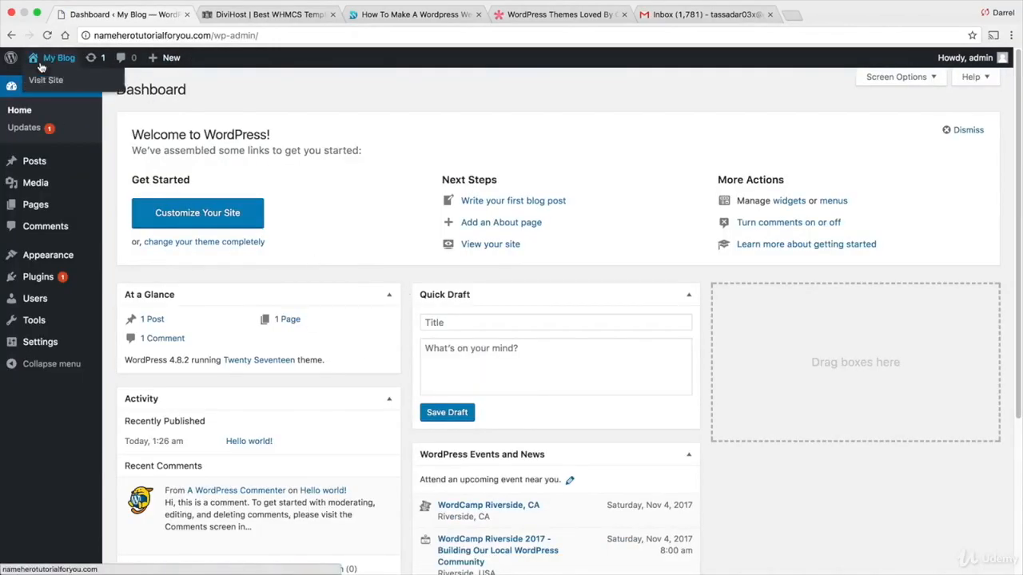
left_click(45, 78)
Open the WHMCS admin area at nameherotutorialforyou.com/billing/pattywack784.
left_click(241, 40)
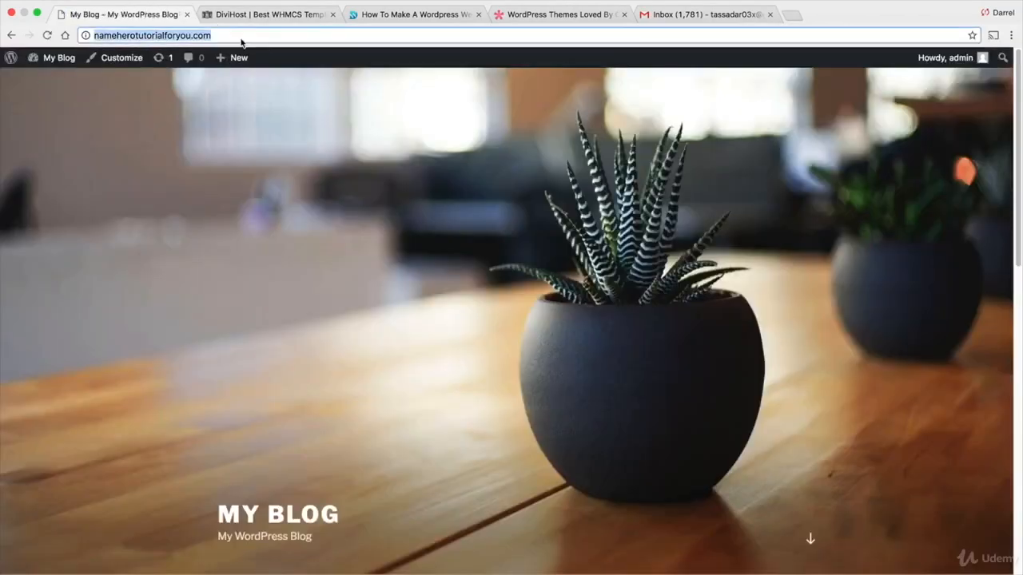
left_click(242, 40)
type("/bil")
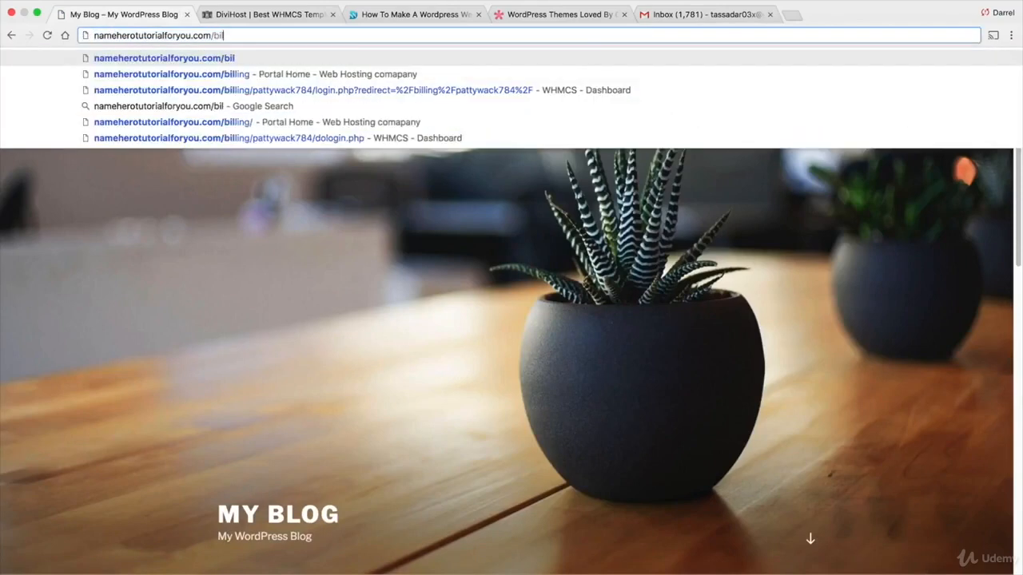
type("linh")
key("BackSpace")
type("g")
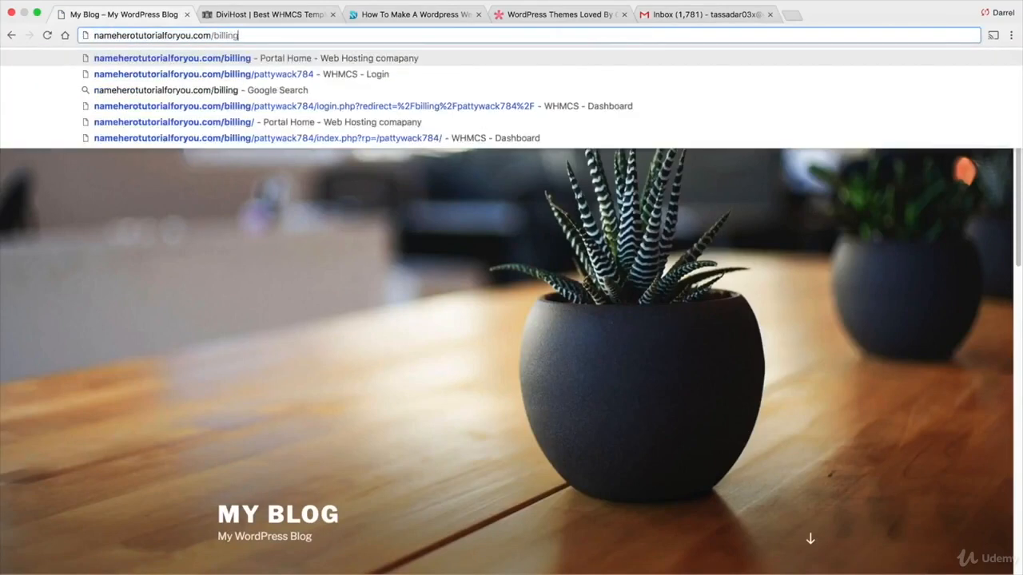
type("/")
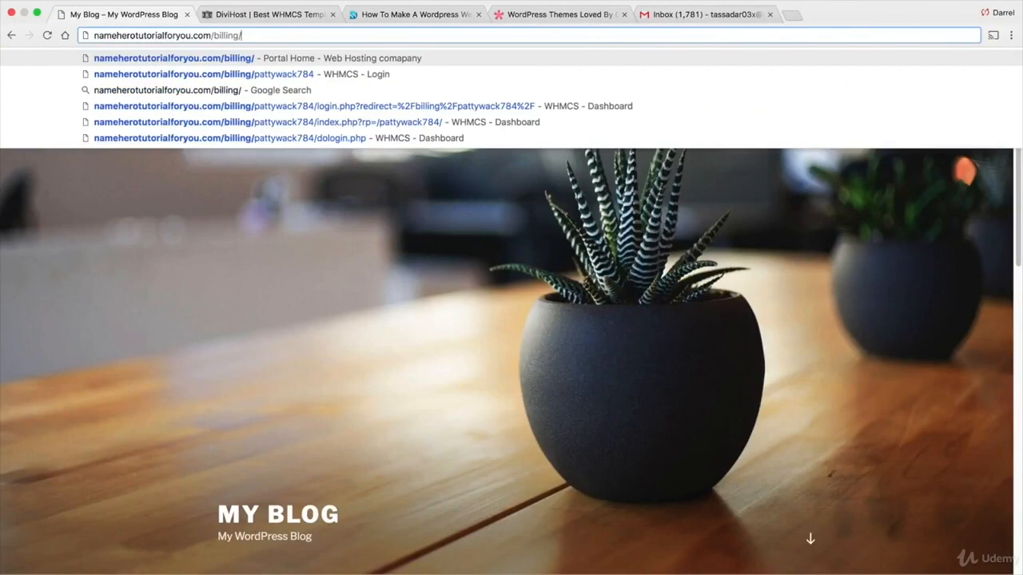
key("Up")
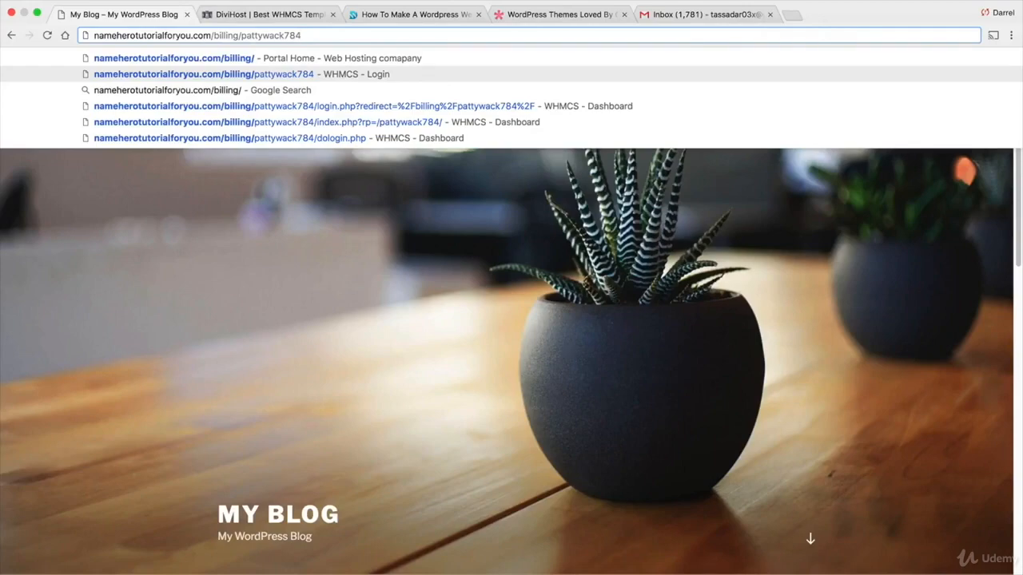
key("Return")
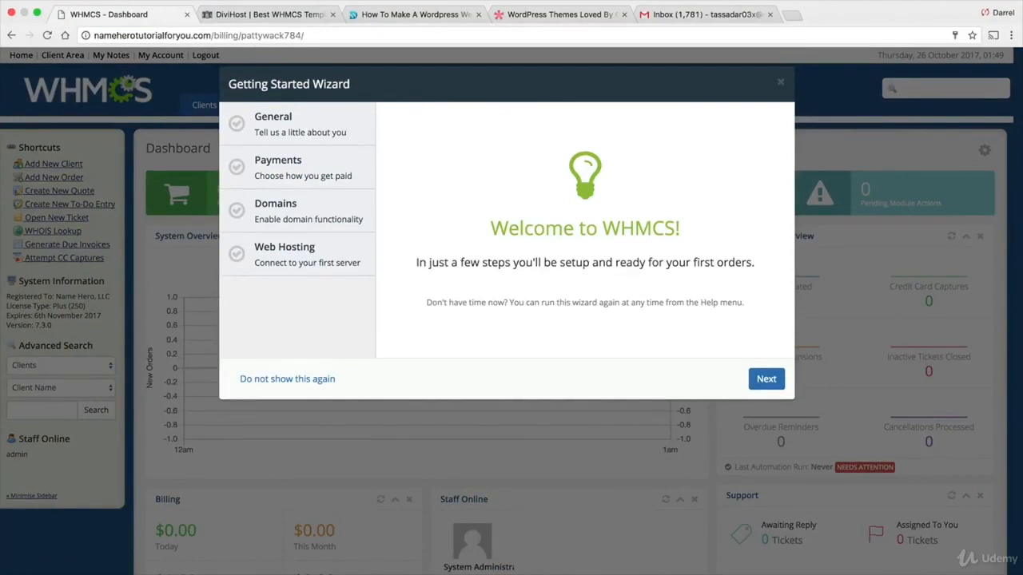
Dismiss the Getting Started Wizard, log out of the WHMCS admin area and log back in with the saved admin credentials.
left_click(780, 83)
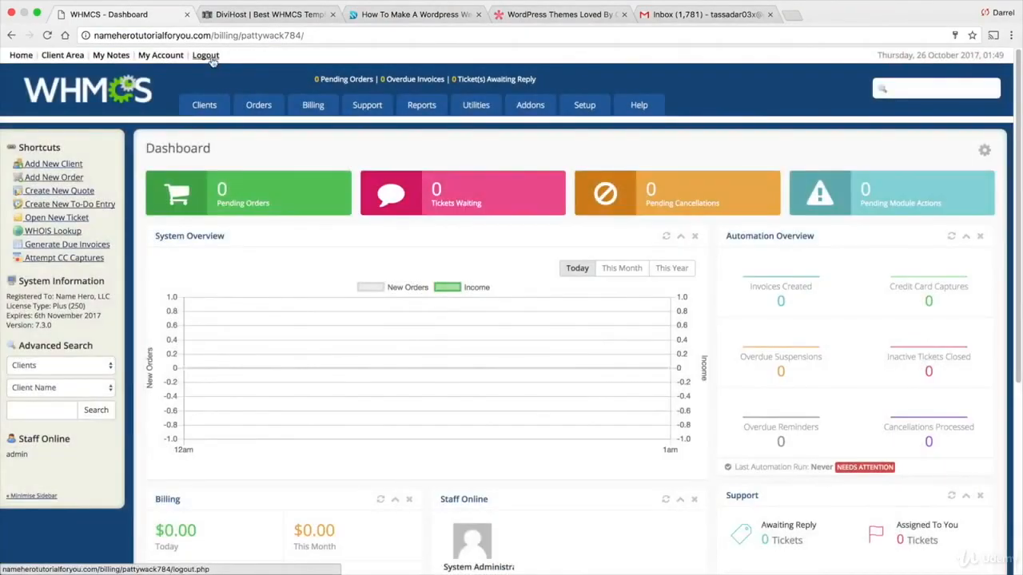
left_click(209, 57)
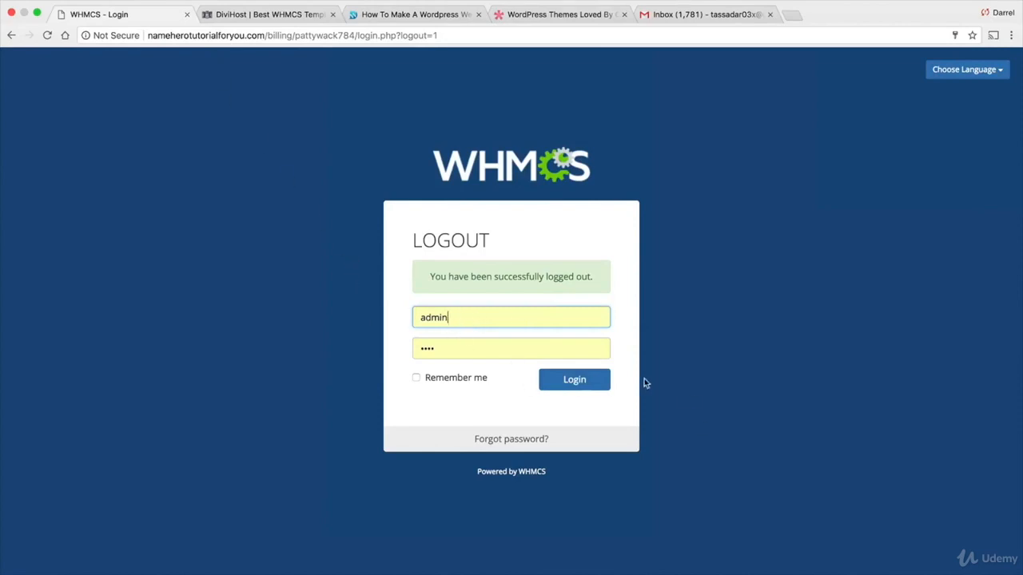
left_click(570, 380)
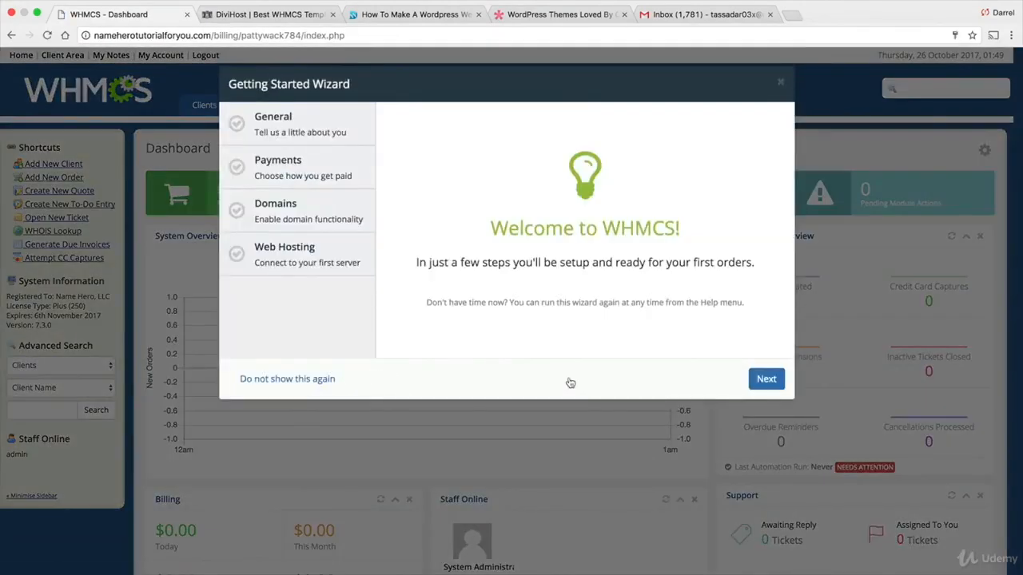
Review the General and Payments pages of the Getting Started Wizard, skipping the General step, and close the wizard.
left_click(768, 382)
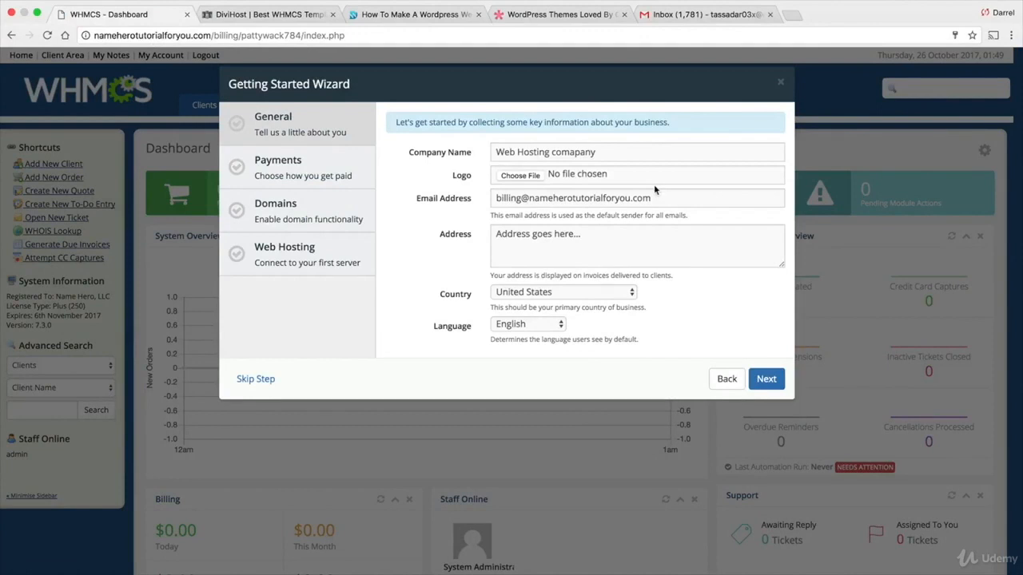
left_click(267, 379)
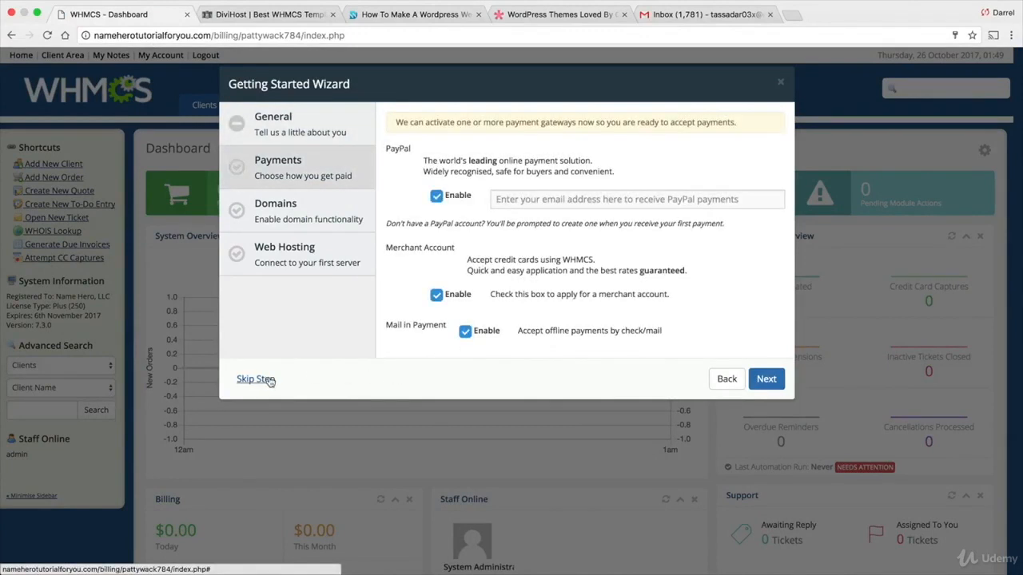
left_click(780, 83)
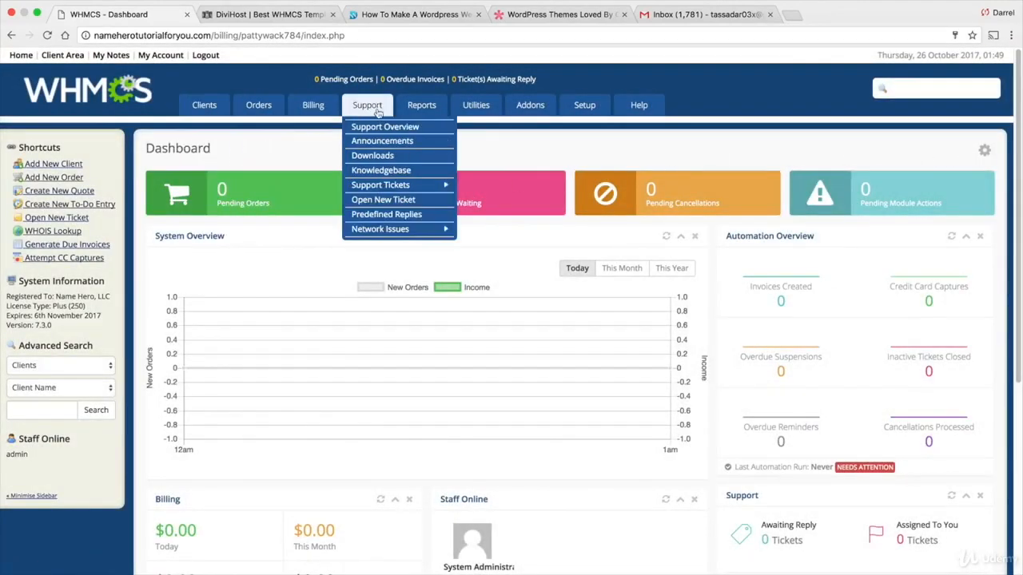
Look over the WHMCS dashboard's menus and widgets and highlight the custom admin directory in its address.
mouse_move(468, 112)
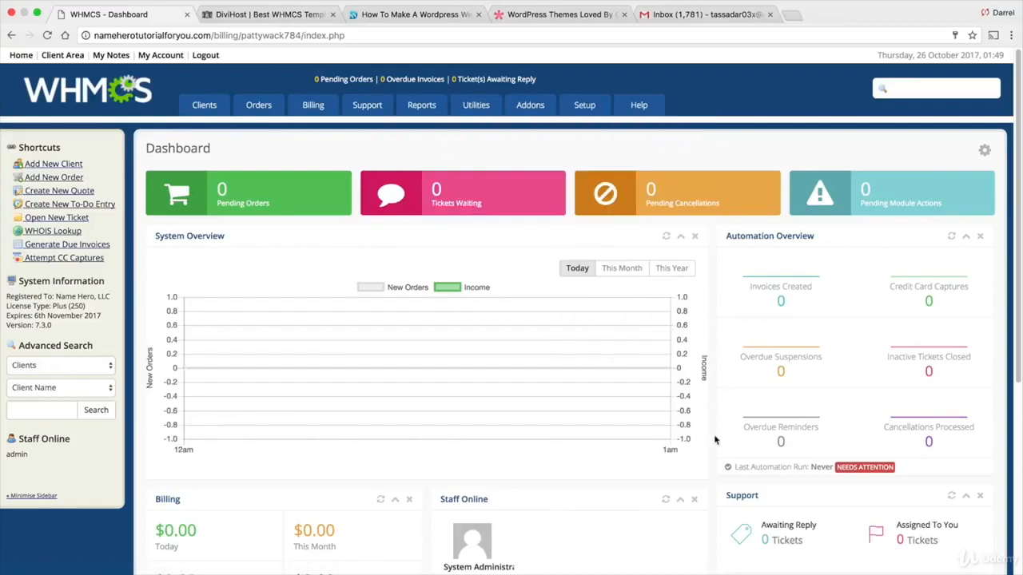
scroll(687, 450, "down", 1)
scroll(687, 450, "down", 7)
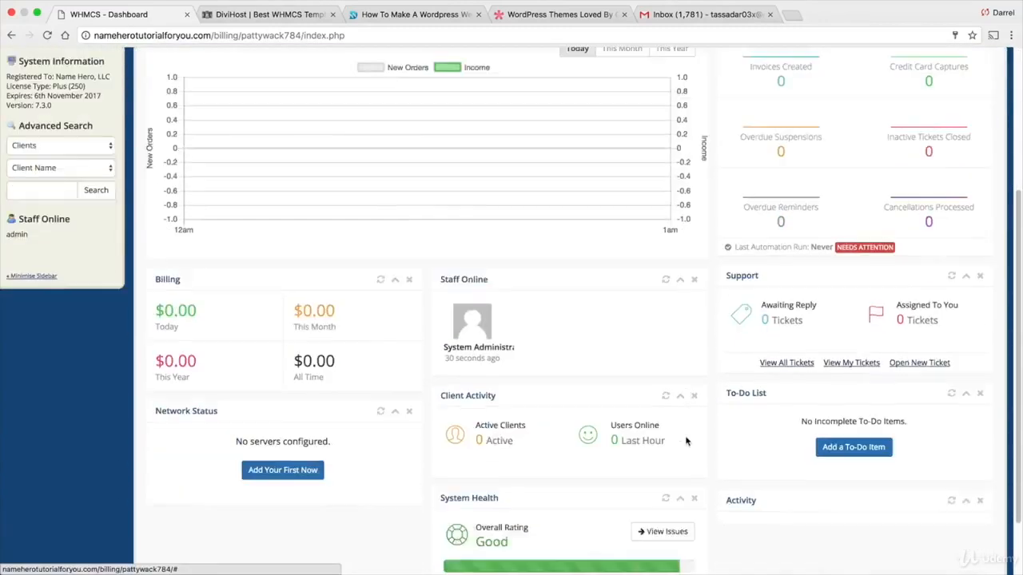
scroll(685, 433, "up", 7)
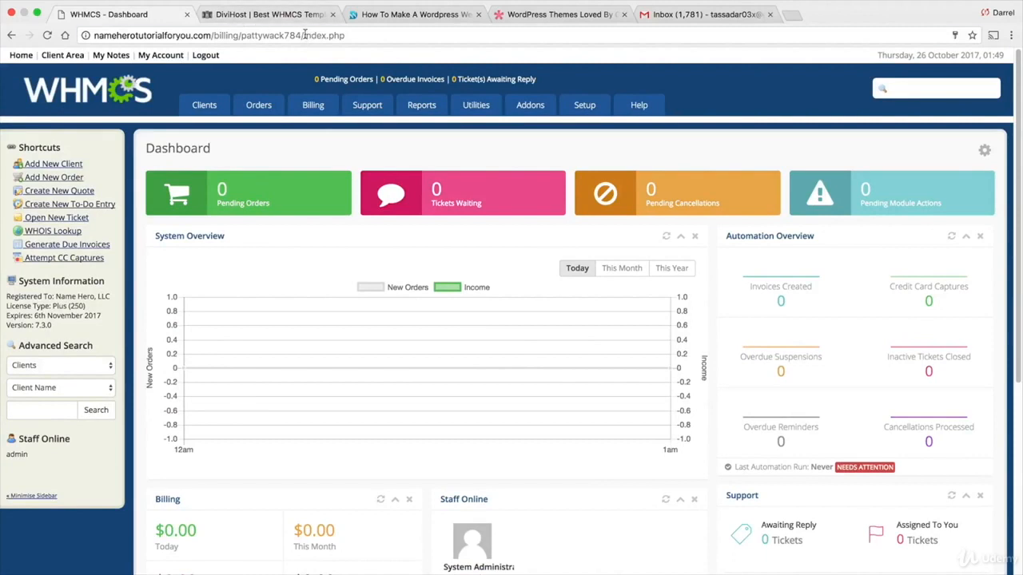
left_click_drag(304, 35, 244, 35)
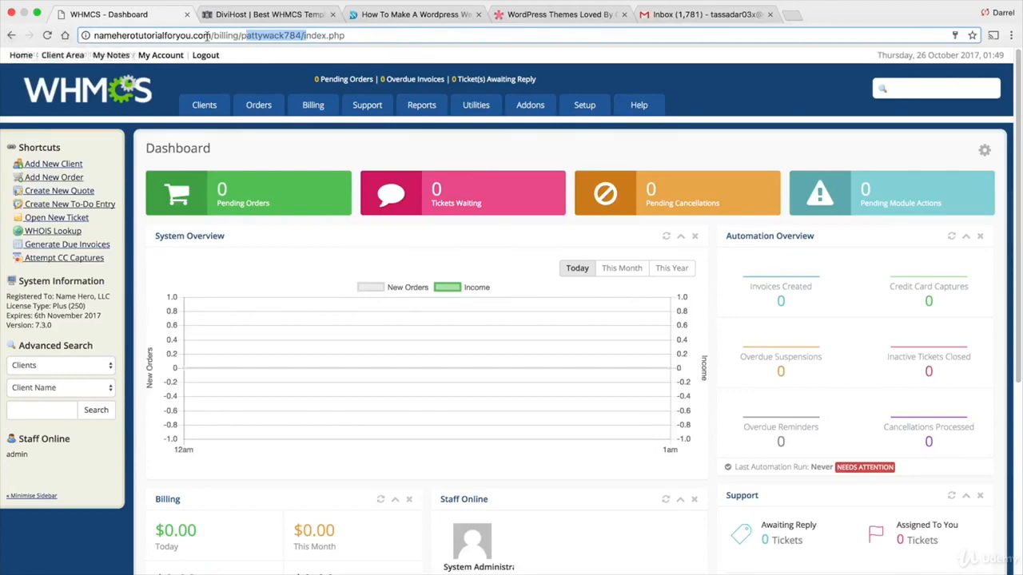
Return to the WordPress site at the domain root and open its admin dashboard.
left_click_drag(213, 35, 663, 35)
key("BackSpace")
key("Return")
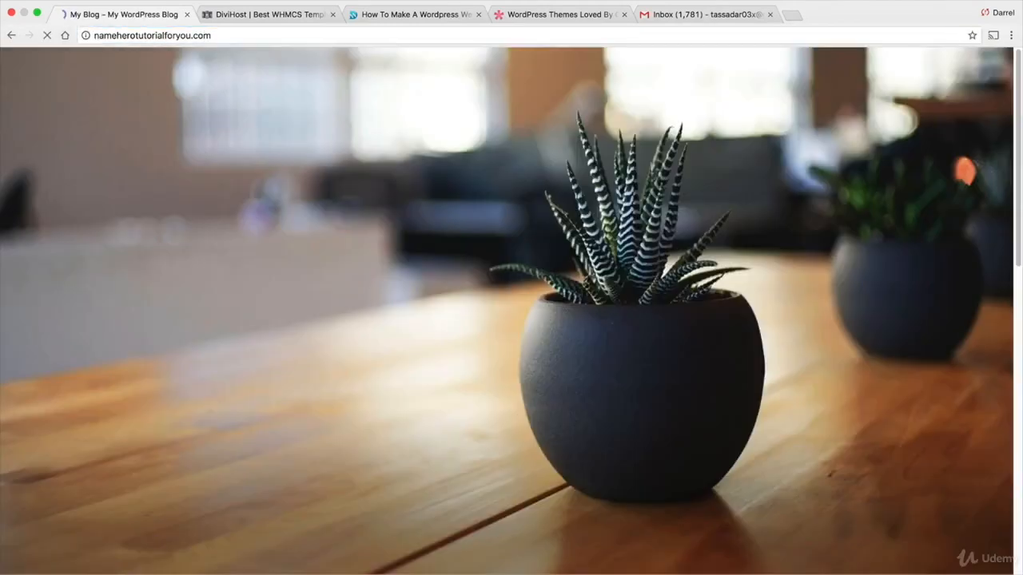
mouse_move(25, 67)
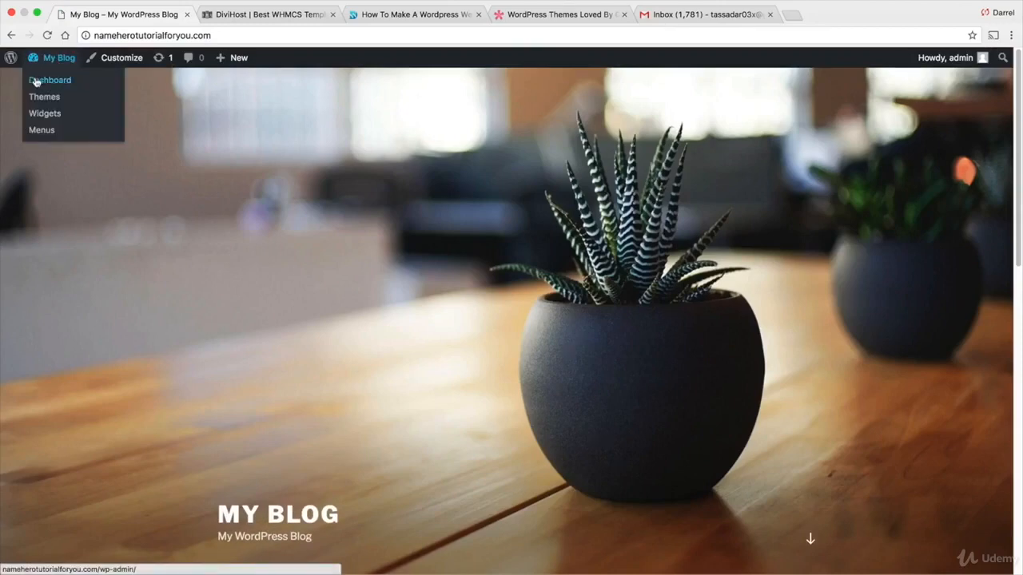
left_click(35, 80)
Open the installed WordPress themes and search them for "whmcs".
mouse_move(70, 257)
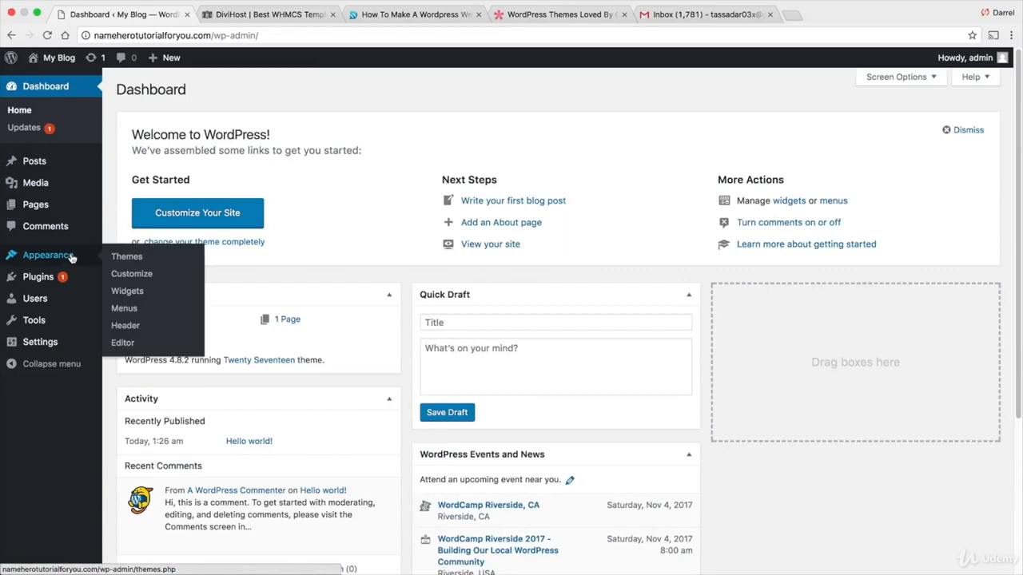
left_click(155, 257)
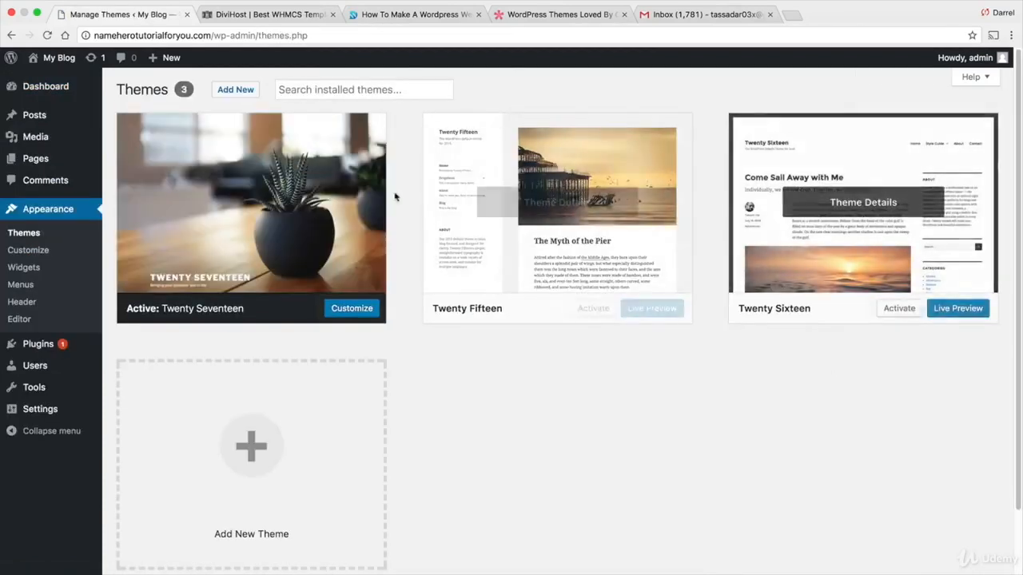
left_click(331, 89)
type("whmcs")
key("Return")
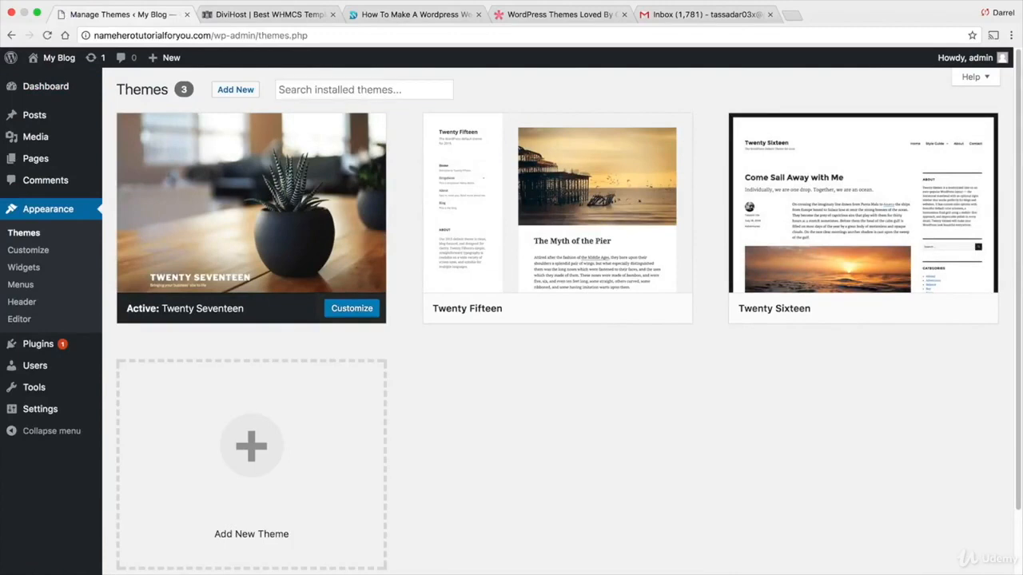
Search the WordPress theme directory for "whmcs" and browse the featured themes offered for installation.
left_click(240, 90)
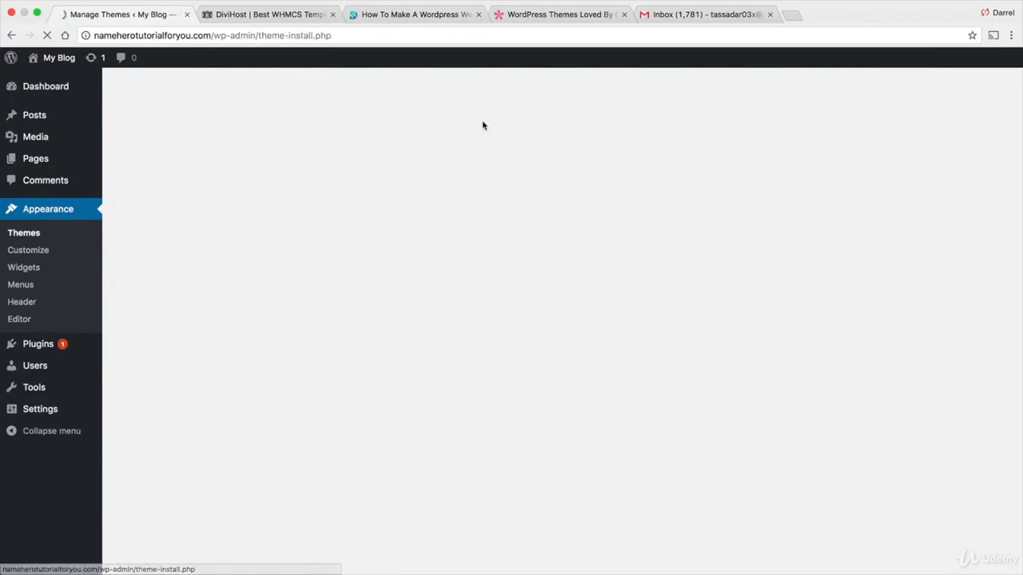
left_click(955, 127)
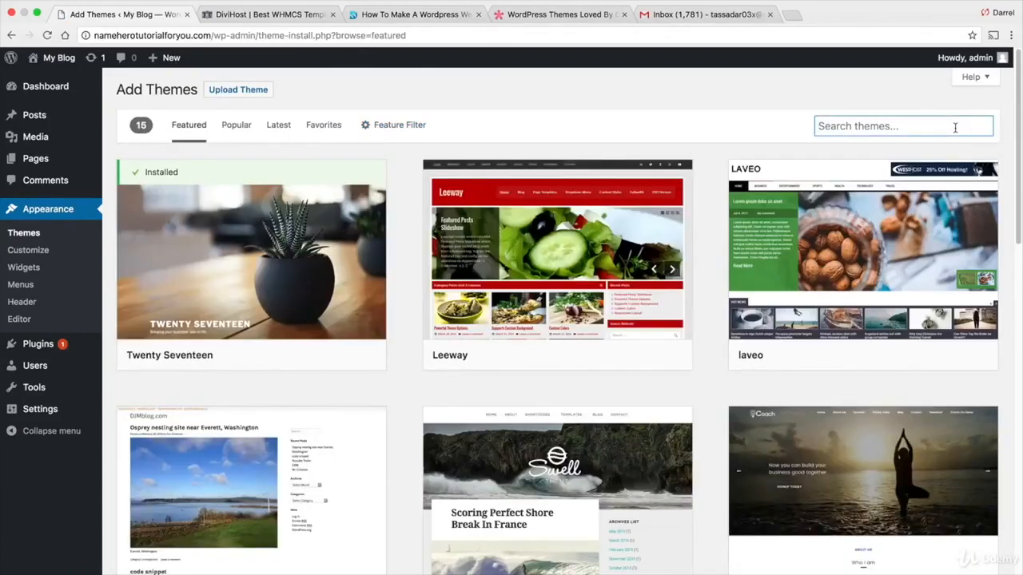
type("whmcs")
key("Return")
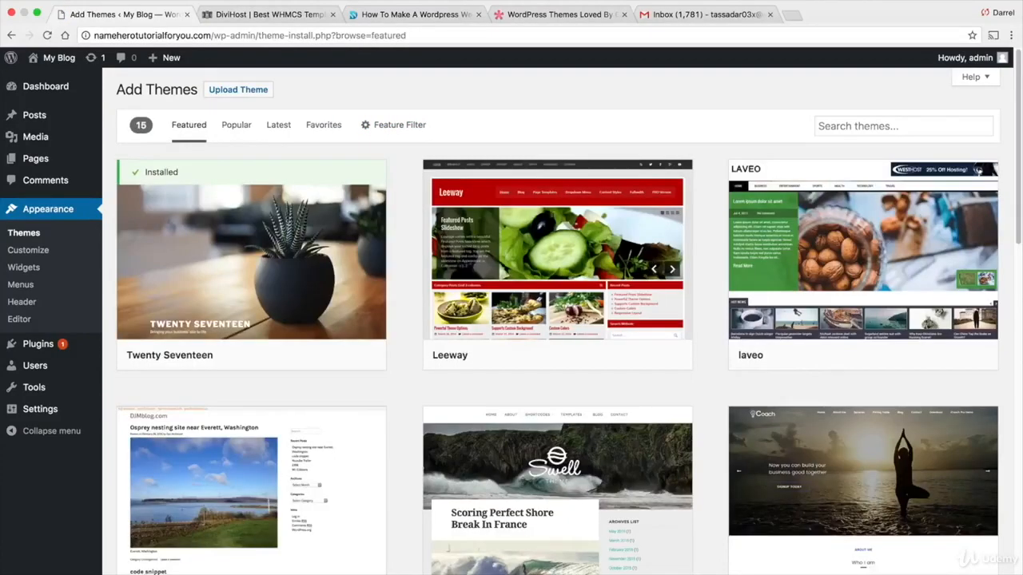
mouse_move(804, 263)
scroll(801, 264, "down", 10)
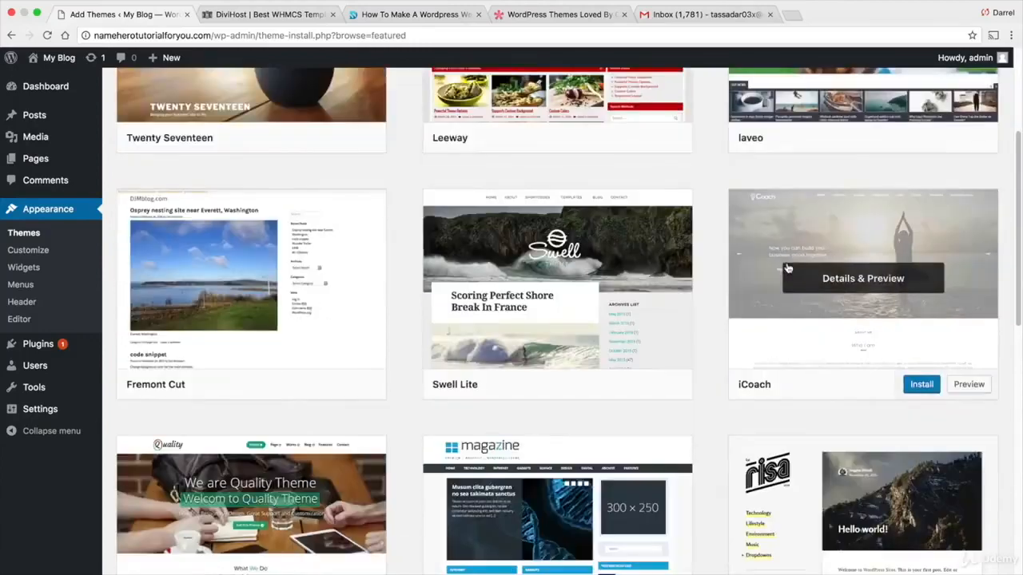
scroll(626, 289, "down", 8)
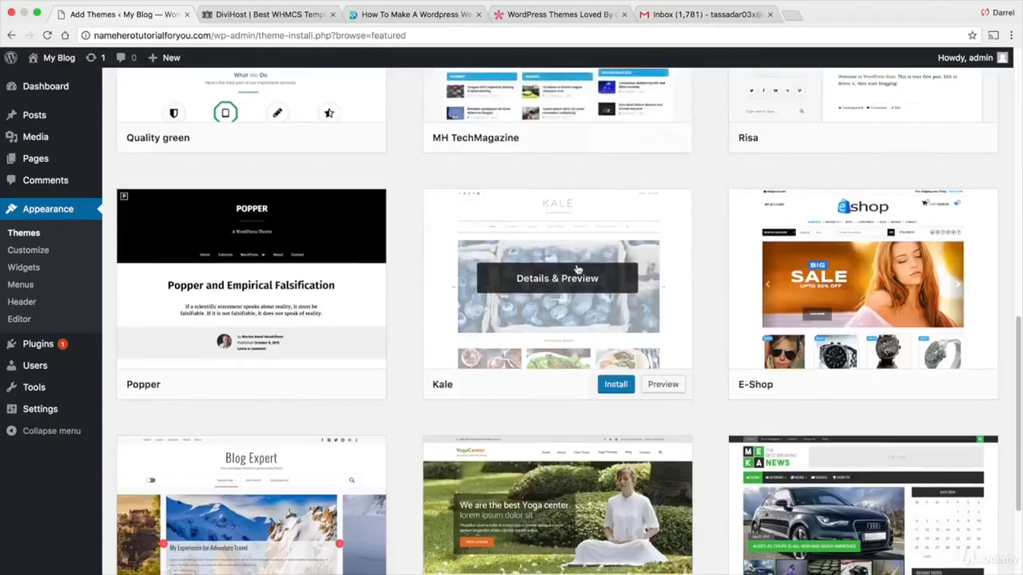
scroll(366, 361, "up", 18)
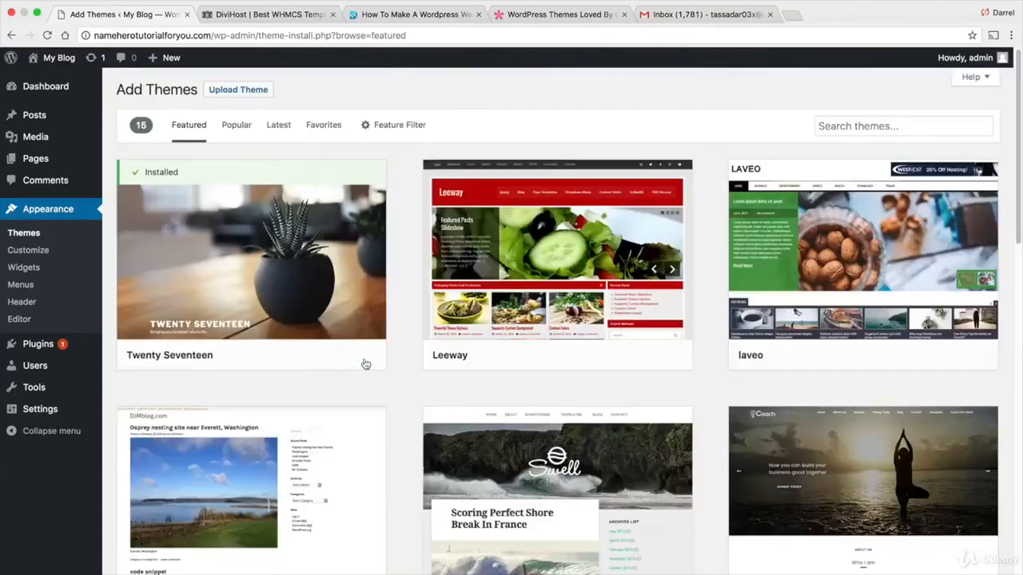
Upload the theme file Divi.zip from the Desktop to WordPress and start its installation.
left_click(240, 90)
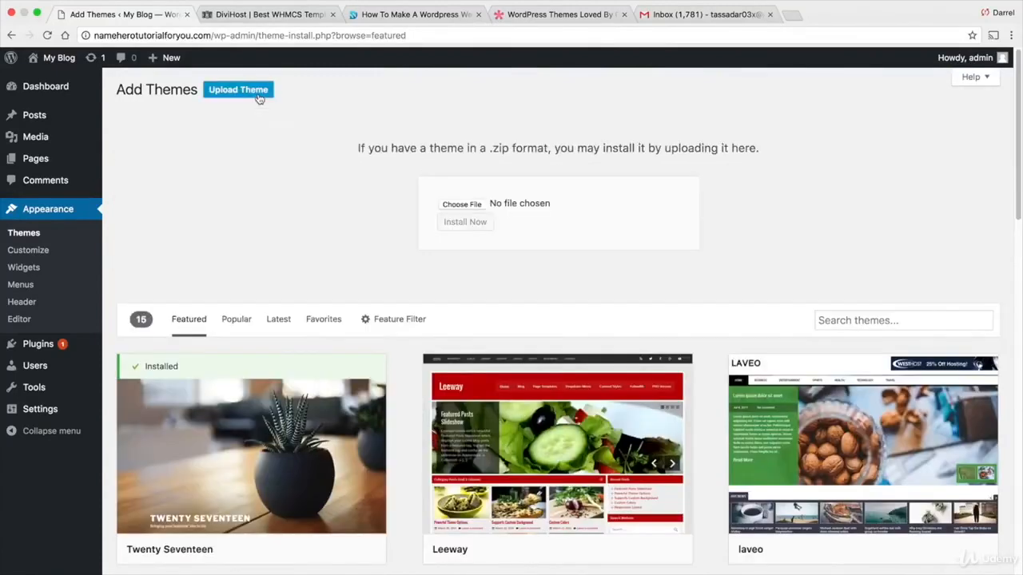
left_click(461, 204)
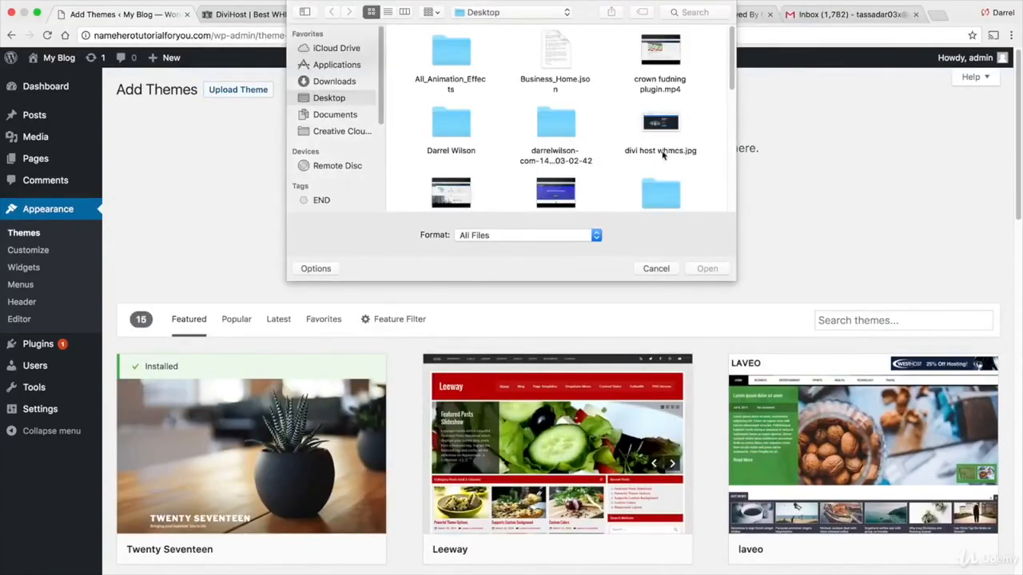
left_click_drag(732, 72, 730, 111)
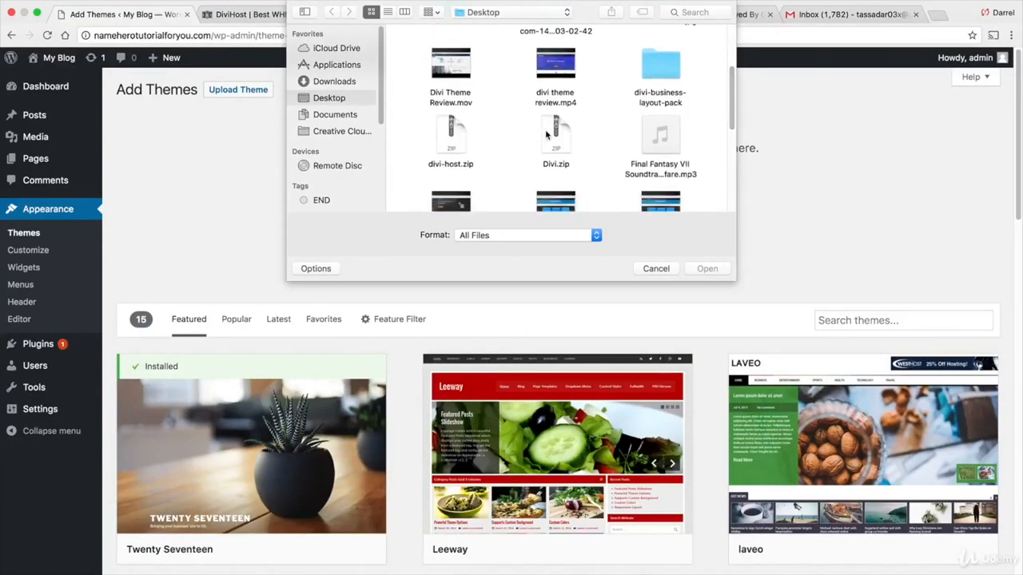
double_click(552, 136)
left_click(487, 226)
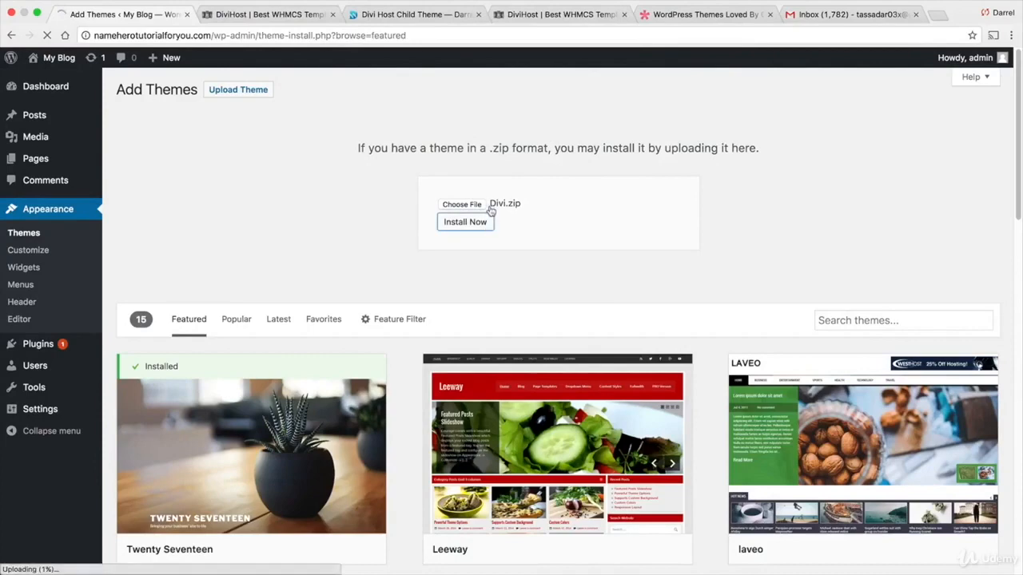
Glance at the Elegant Themes site and the Divi Host Child Theme page, then look through the tutorial site's whole home page.
left_click(678, 14)
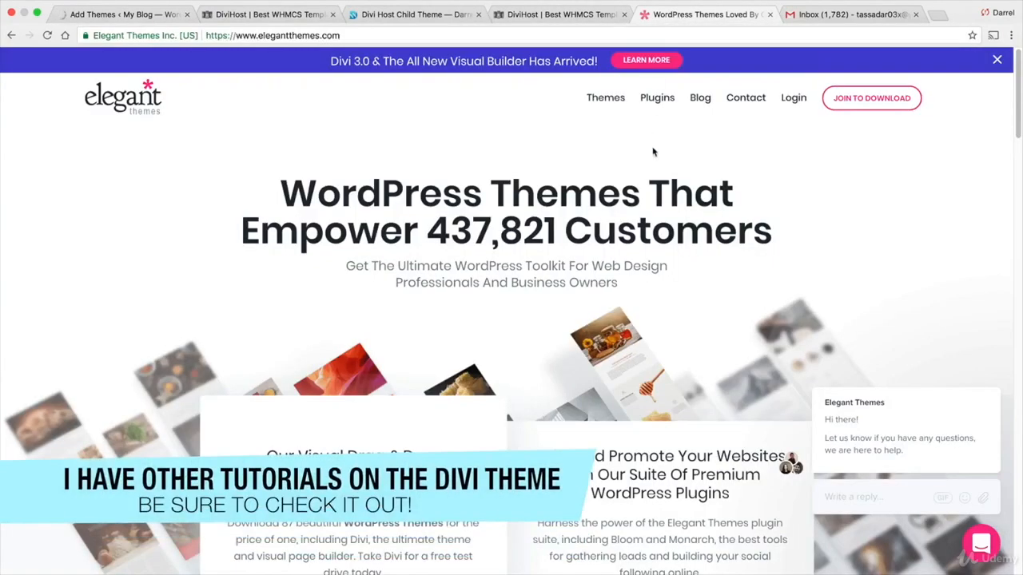
left_click(407, 16)
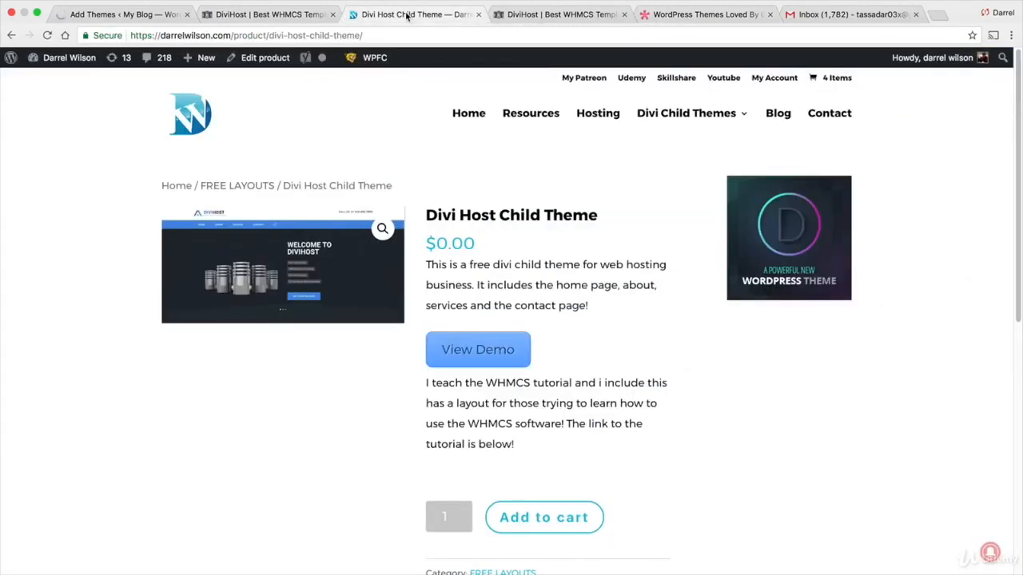
left_click(461, 115)
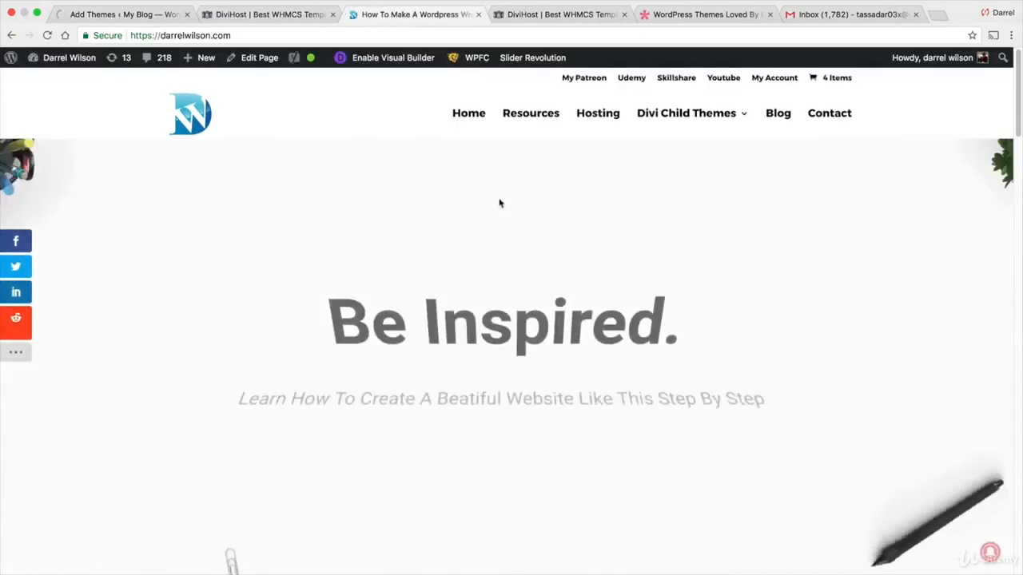
scroll(500, 204, "down", 4)
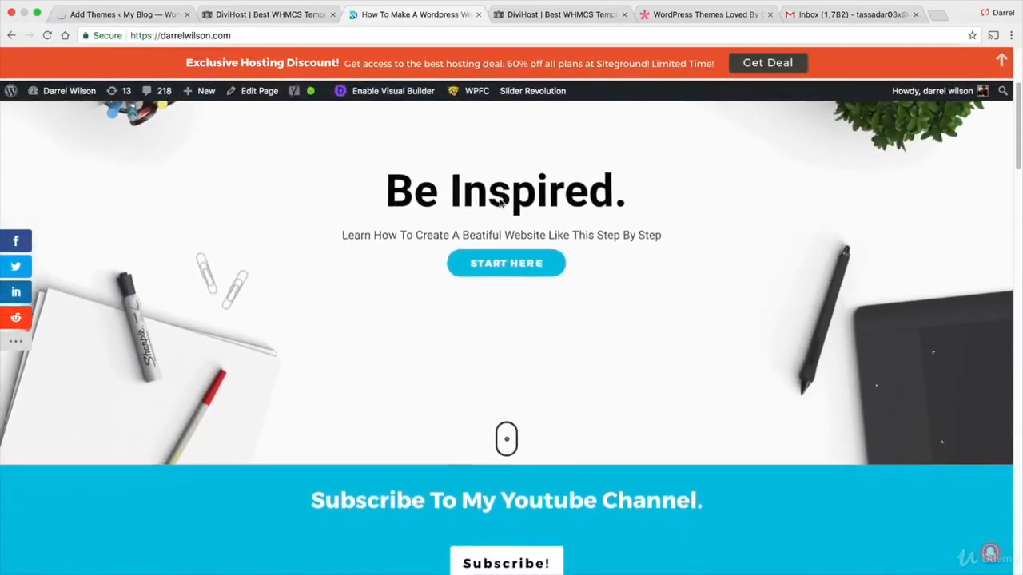
scroll(499, 204, "down", 8)
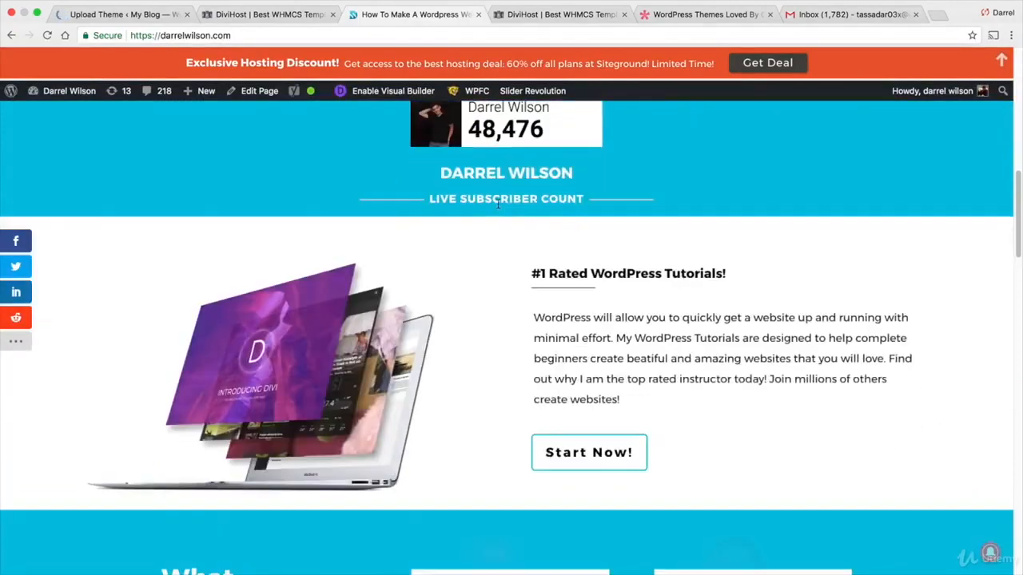
scroll(497, 203, "down", 8)
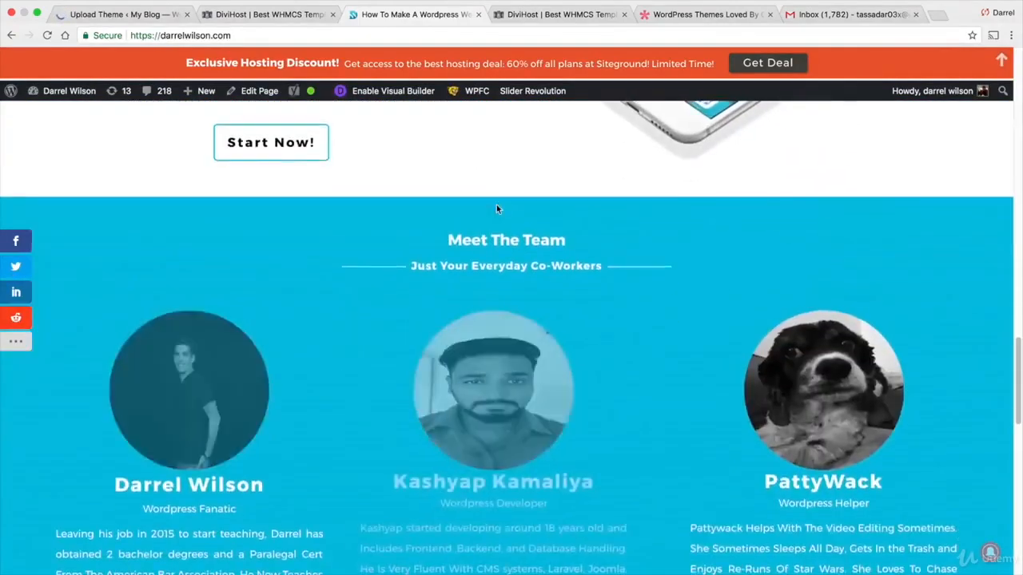
scroll(496, 209, "down", 10)
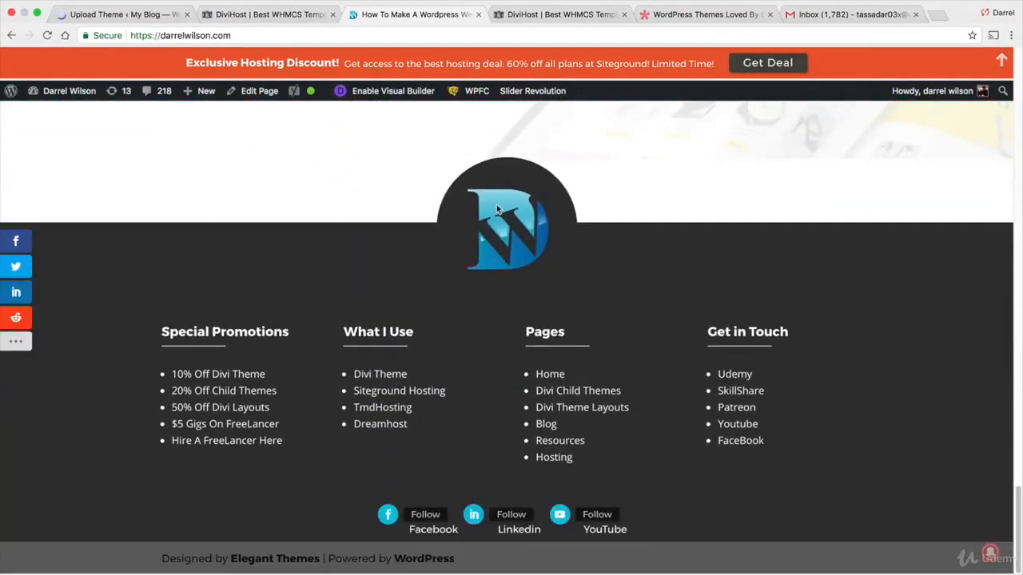
scroll(497, 206, "up", 20)
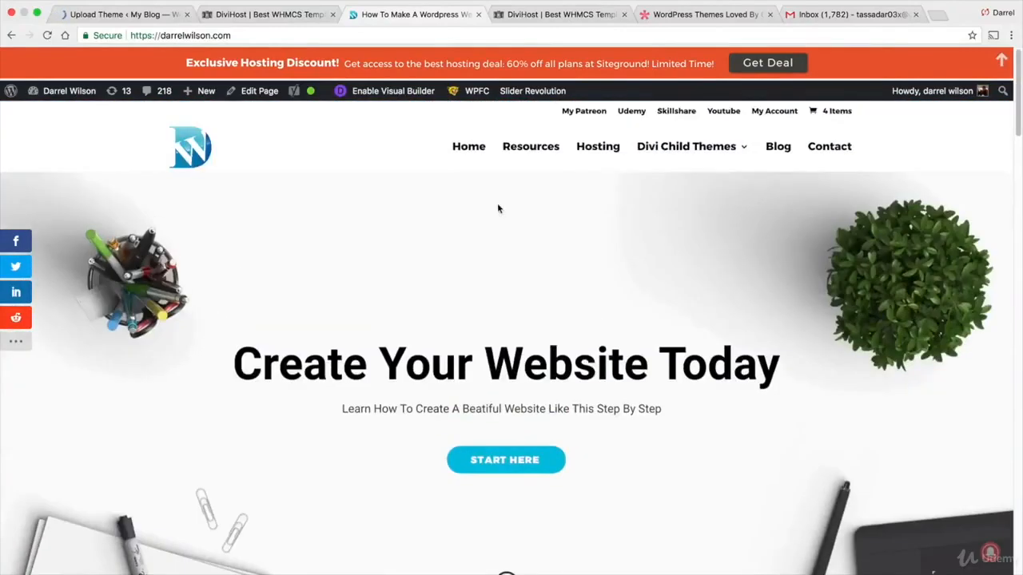
Visit the tutorial site's Resources page, look through the posts on its blog, and go back to Resources.
left_click(534, 154)
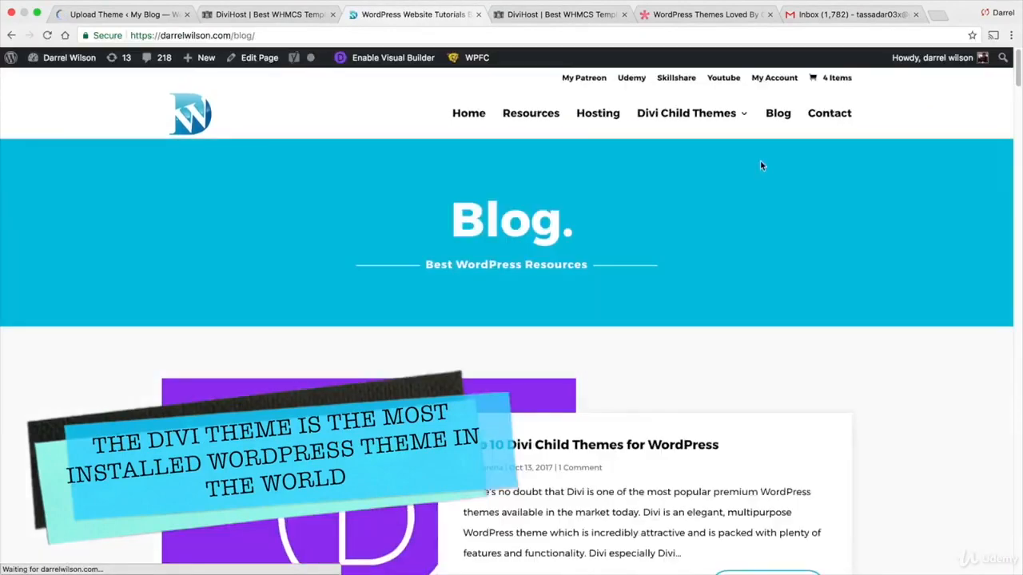
scroll(726, 298, "down", 4)
scroll(721, 307, "down", 3)
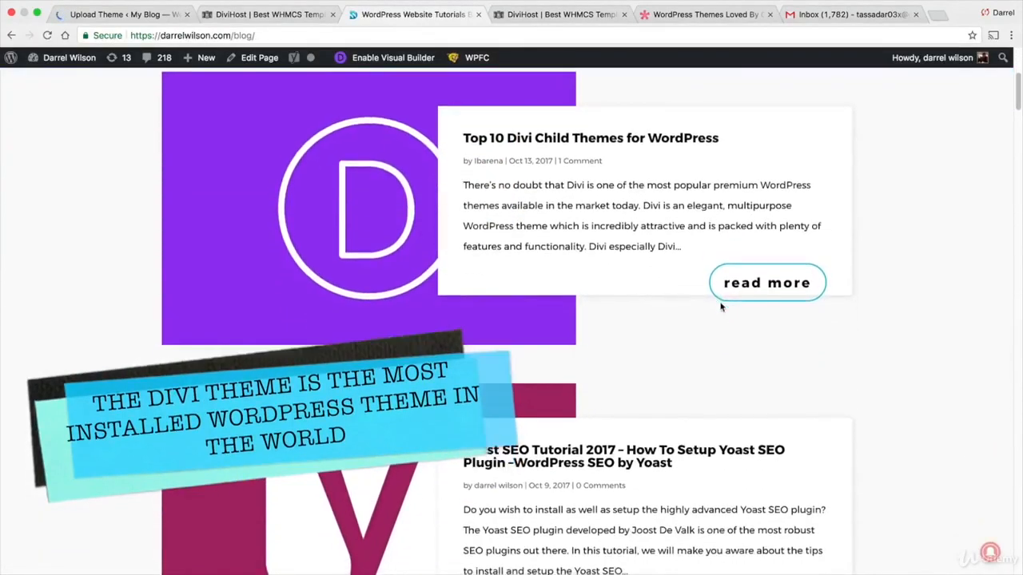
scroll(721, 307, "down", 5)
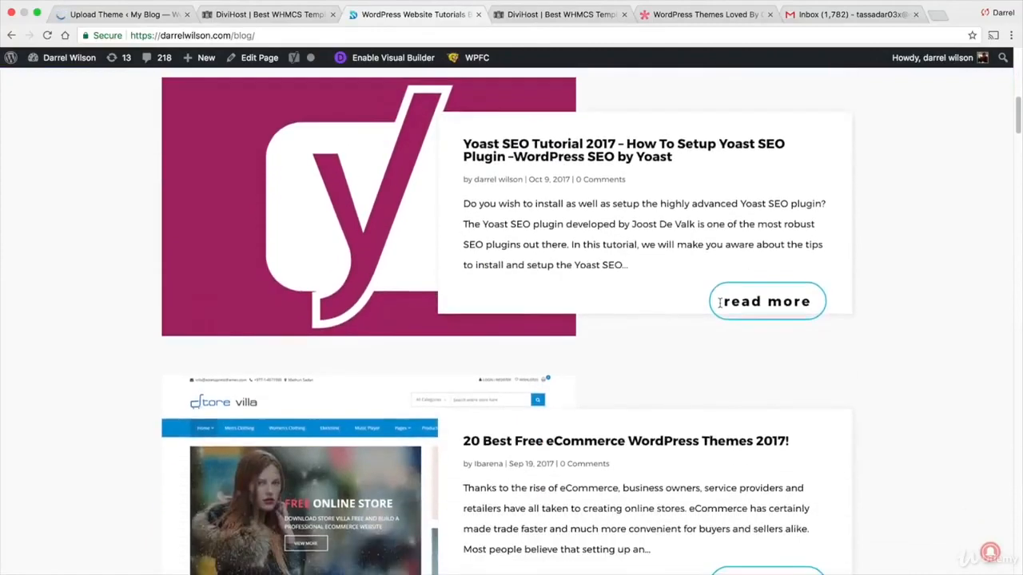
scroll(719, 307, "down", 8)
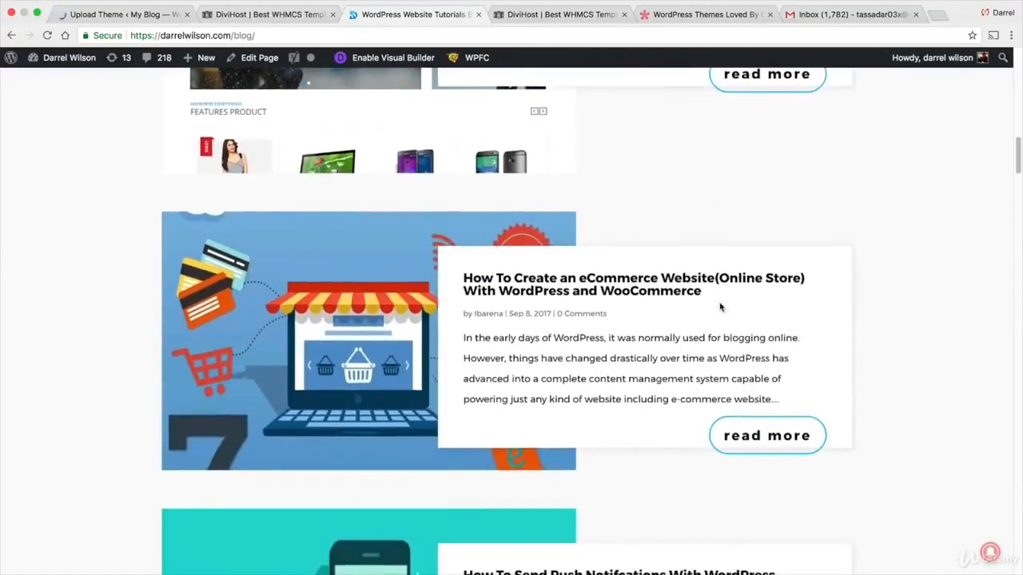
scroll(717, 309, "down", 2)
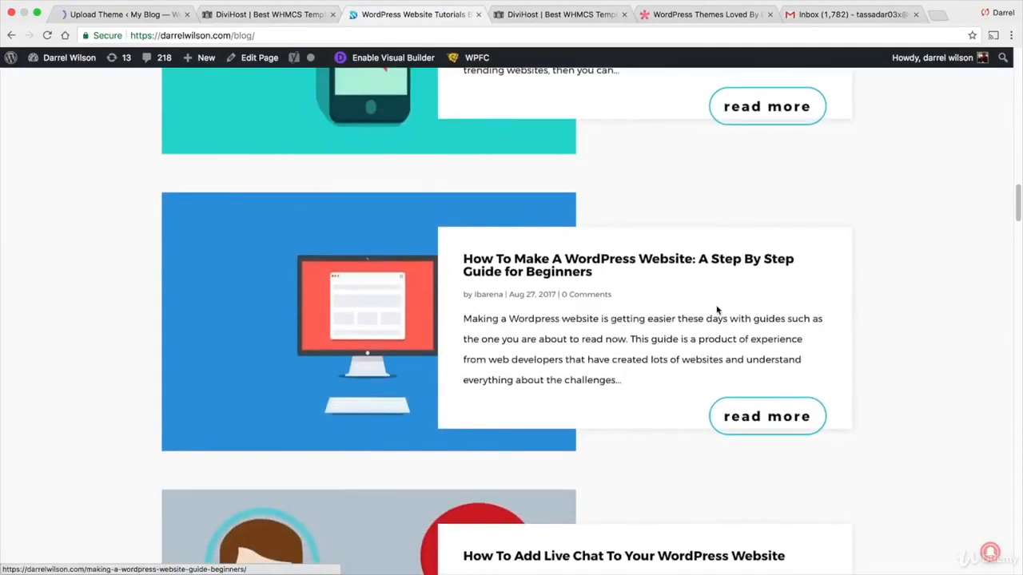
scroll(717, 312, "down", 1)
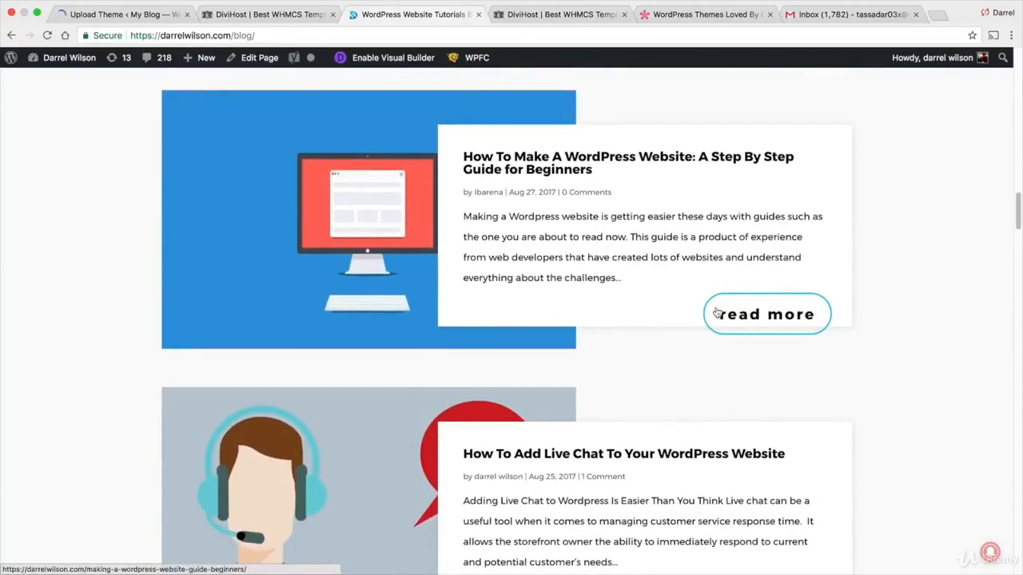
scroll(716, 308, "up", 20)
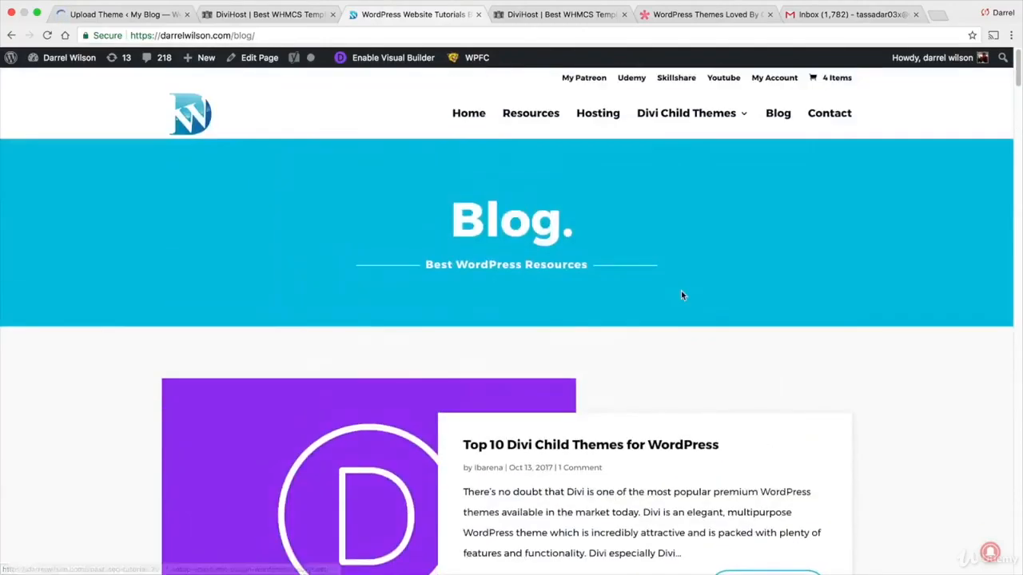
left_click(11, 35)
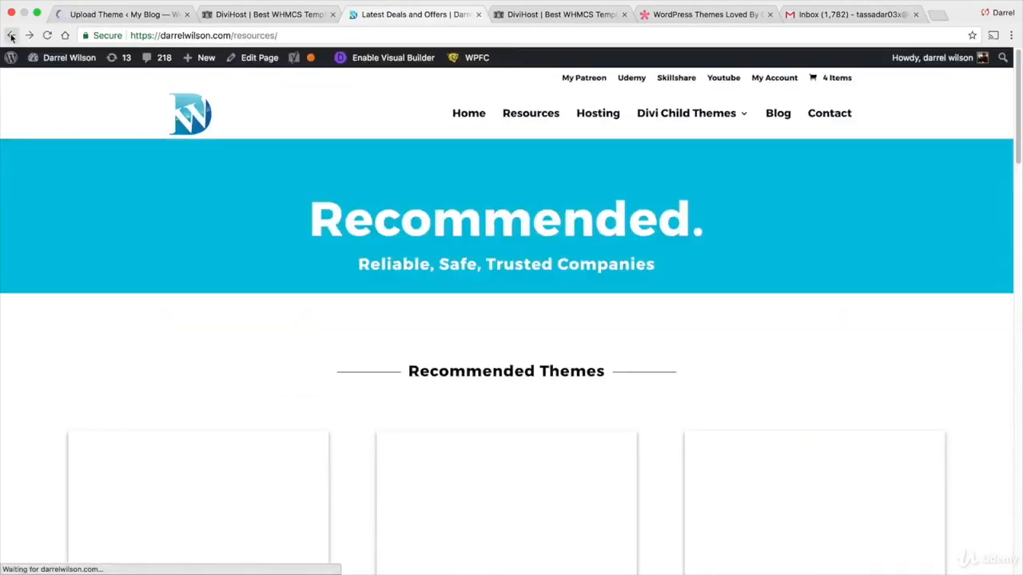
Examine the theme and plugin offers on the Elegant Themes home page.
left_click(662, 16)
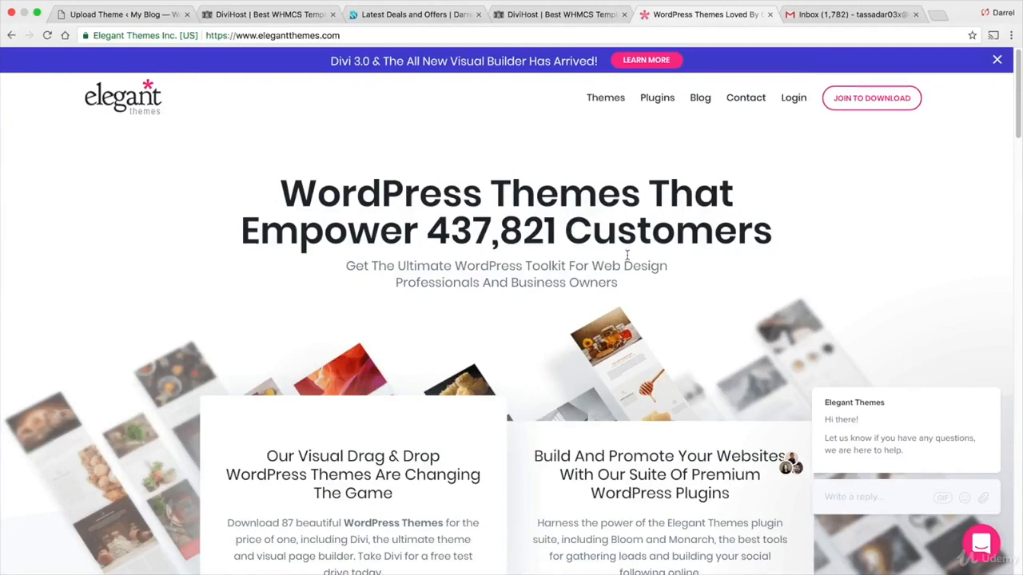
scroll(627, 248, "down", 2)
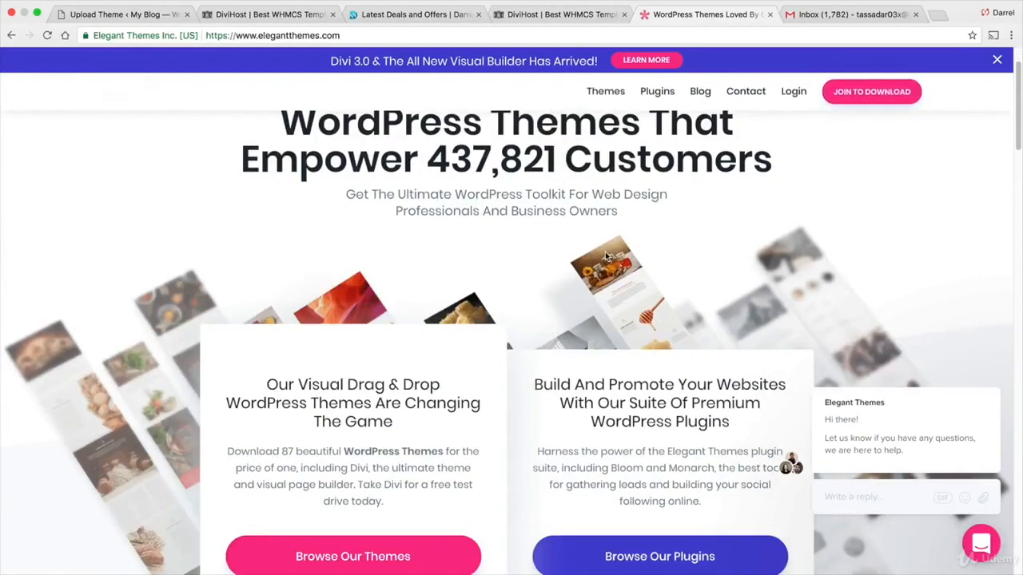
scroll(607, 256, "down", 1)
scroll(595, 284, "down", 1)
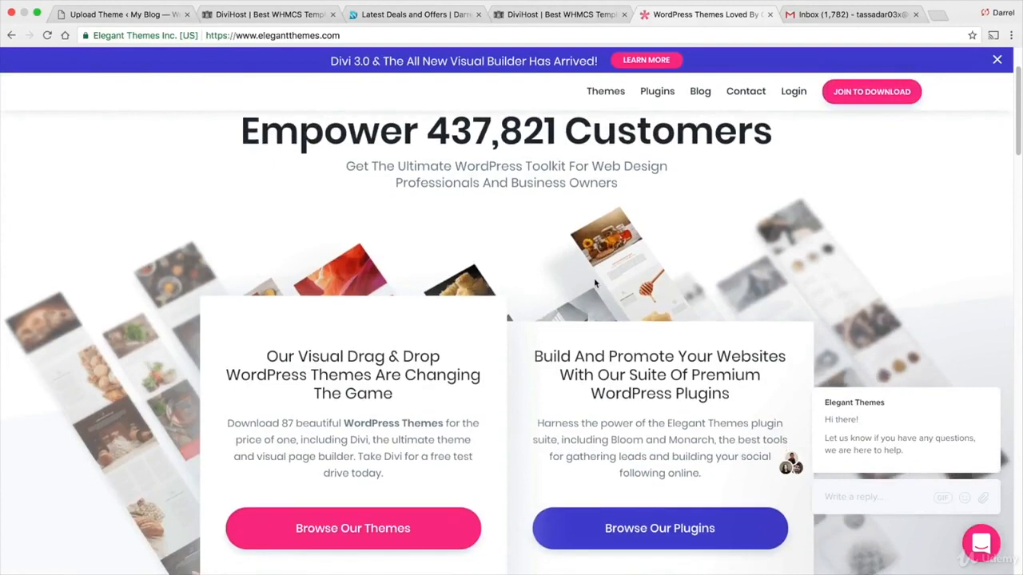
scroll(594, 283, "down", 2)
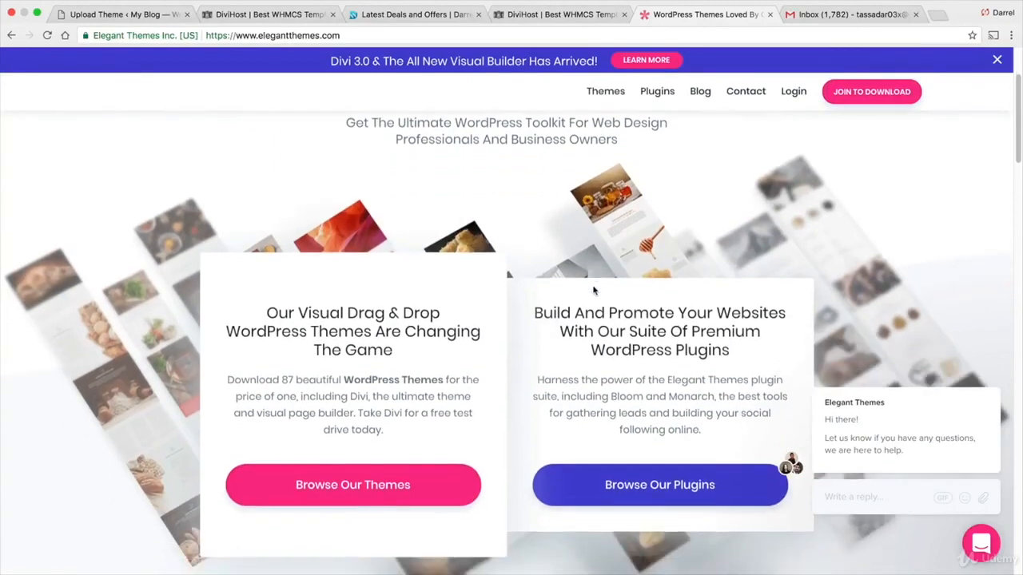
scroll(592, 285, "down", 3)
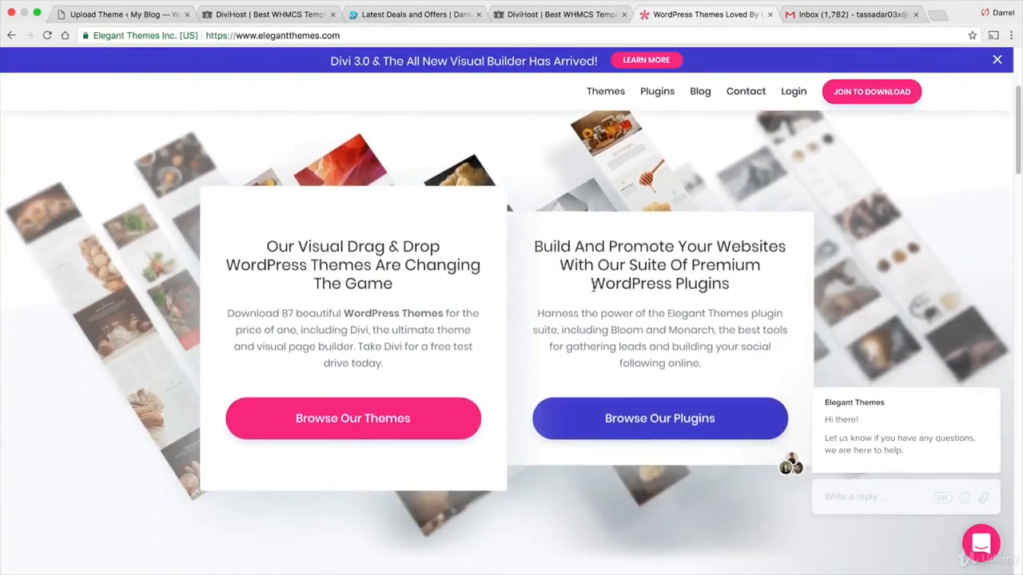
scroll(593, 287, "down", 1)
scroll(592, 299, "up", 5)
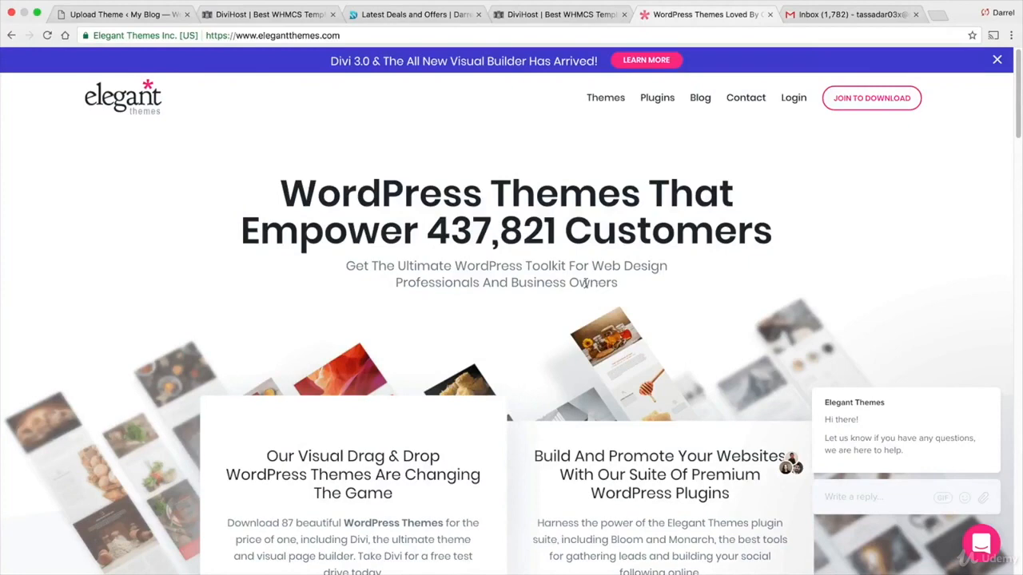
Return to the WordPress theme upload page and activate the newly installed Divi theme.
left_click(151, 17)
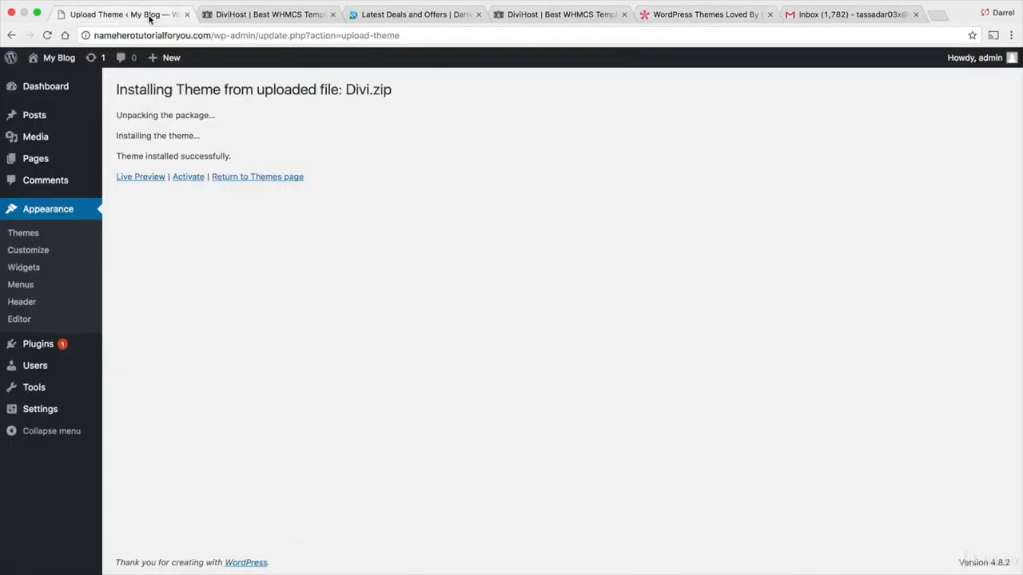
left_click(188, 179)
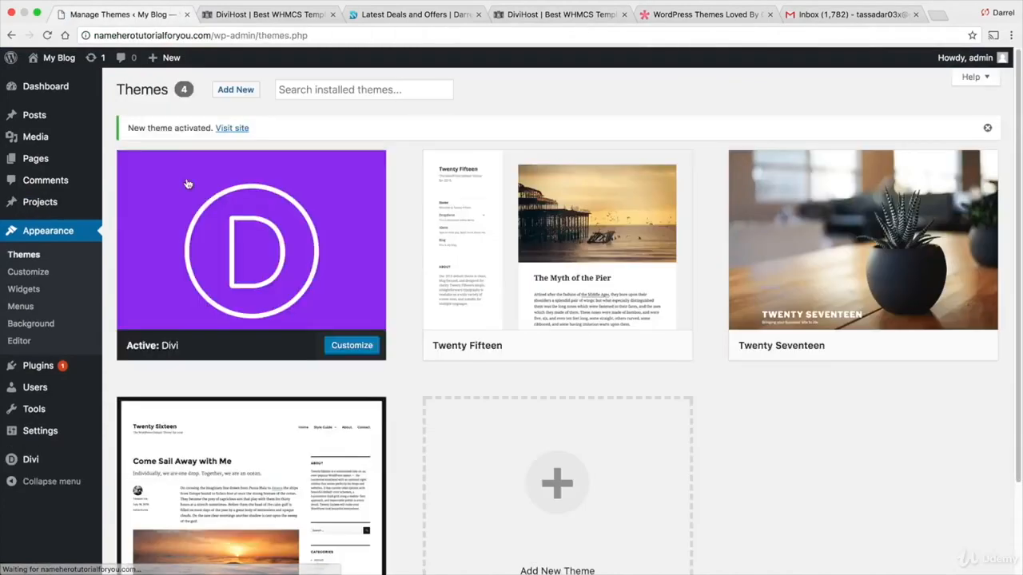
Find the Divi Host Child Theme among the free Divi layouts on the tutorial site and open its product page.
left_click(372, 17)
mouse_move(666, 117)
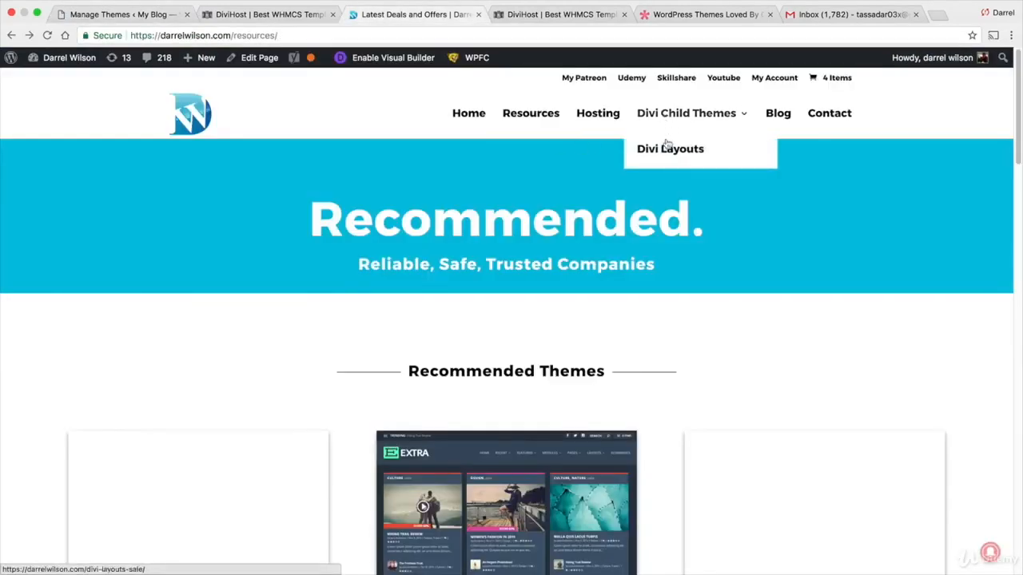
left_click(668, 152)
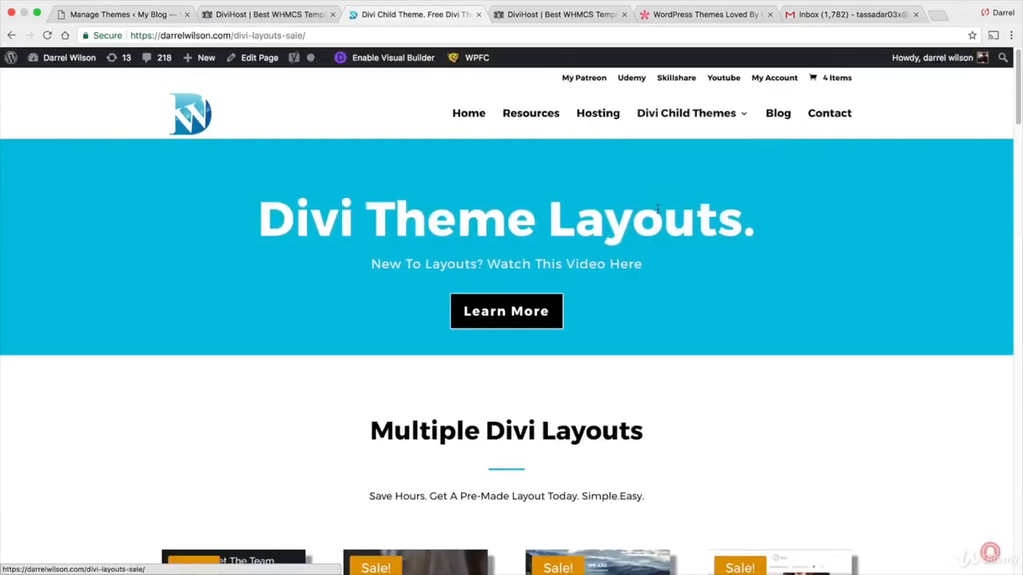
scroll(671, 313, "down", 3)
scroll(663, 308, "down", 12)
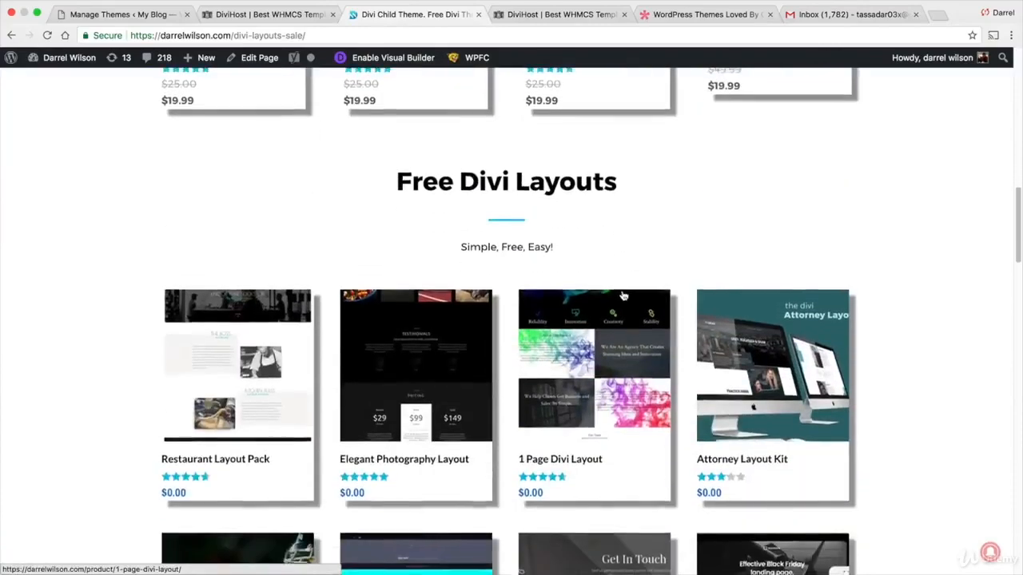
scroll(620, 295, "down", 15)
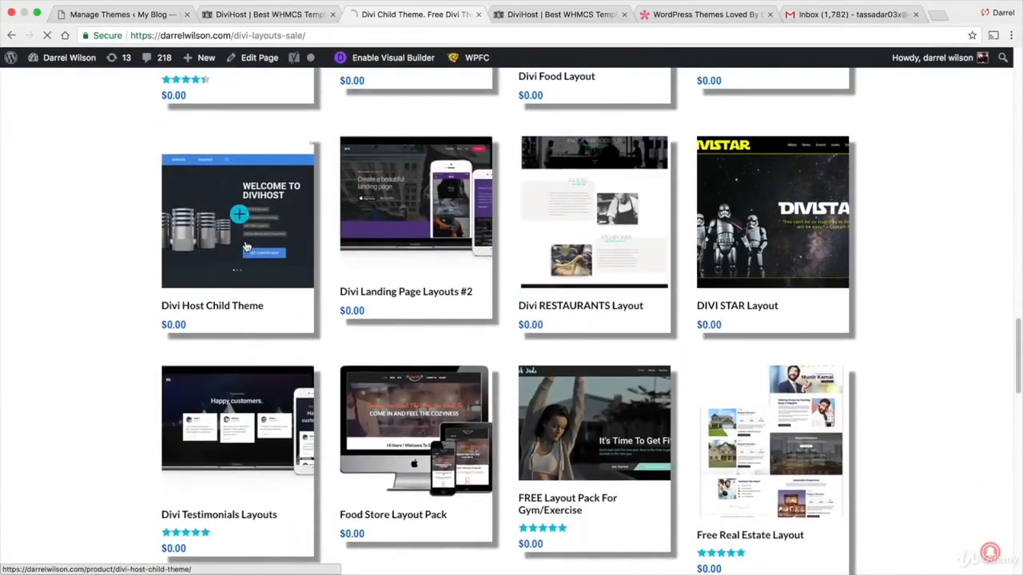
left_click(246, 247)
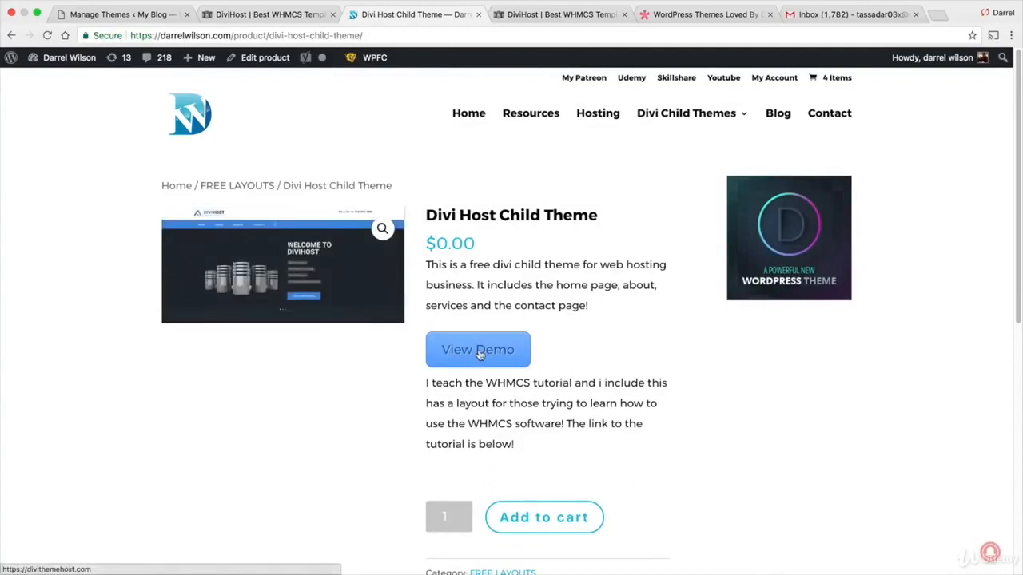
Open the Divi Host Child Theme demo and look through its home page, including the domain search and hosting plans.
left_click(479, 351)
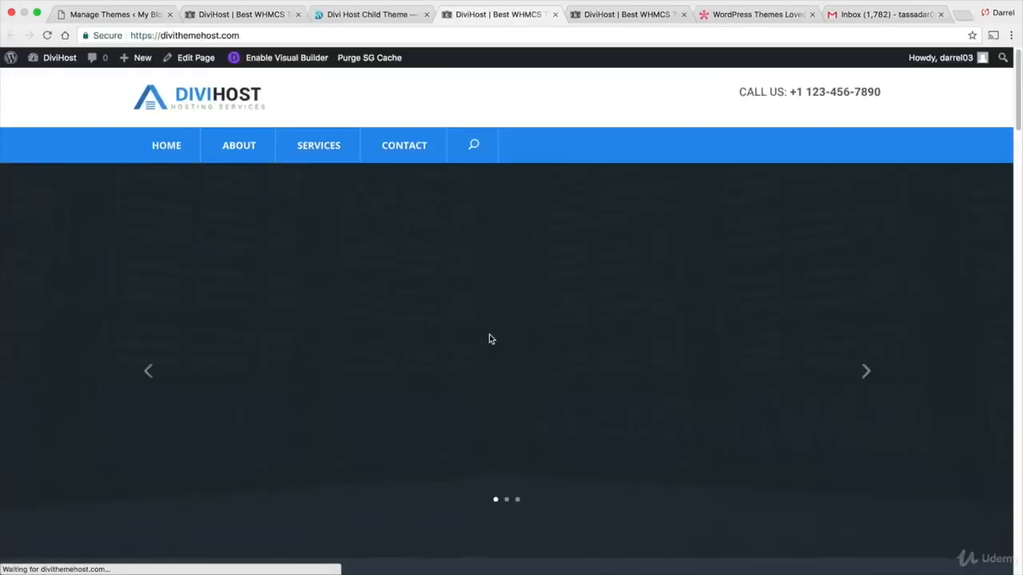
scroll(487, 336, "down", 1)
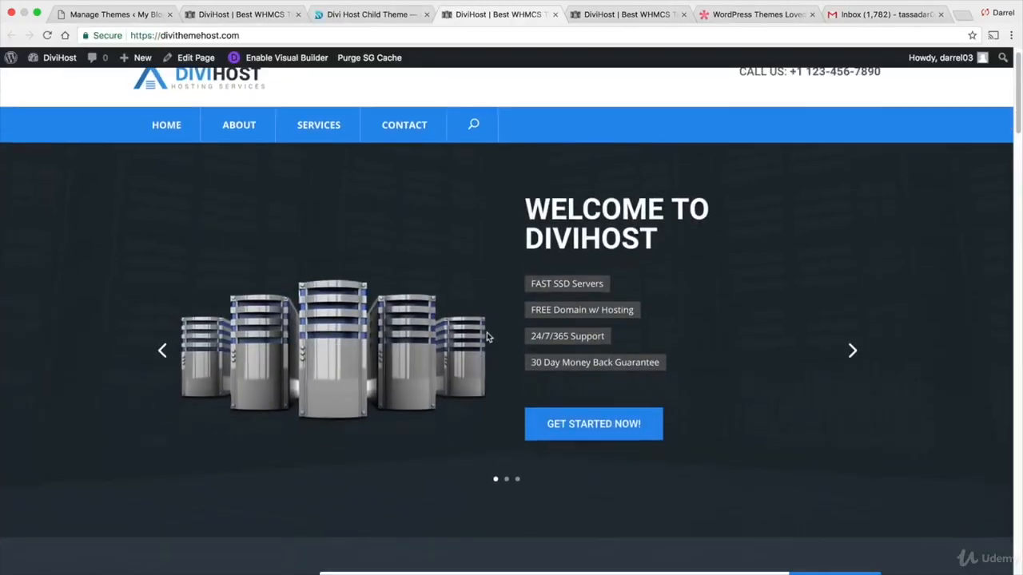
scroll(487, 334, "down", 5)
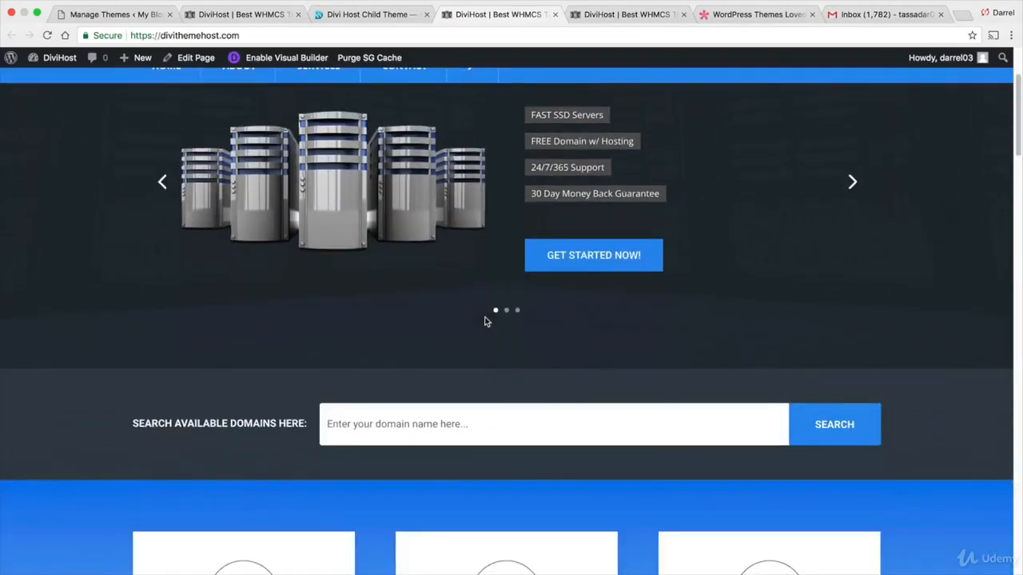
scroll(485, 322, "down", 15)
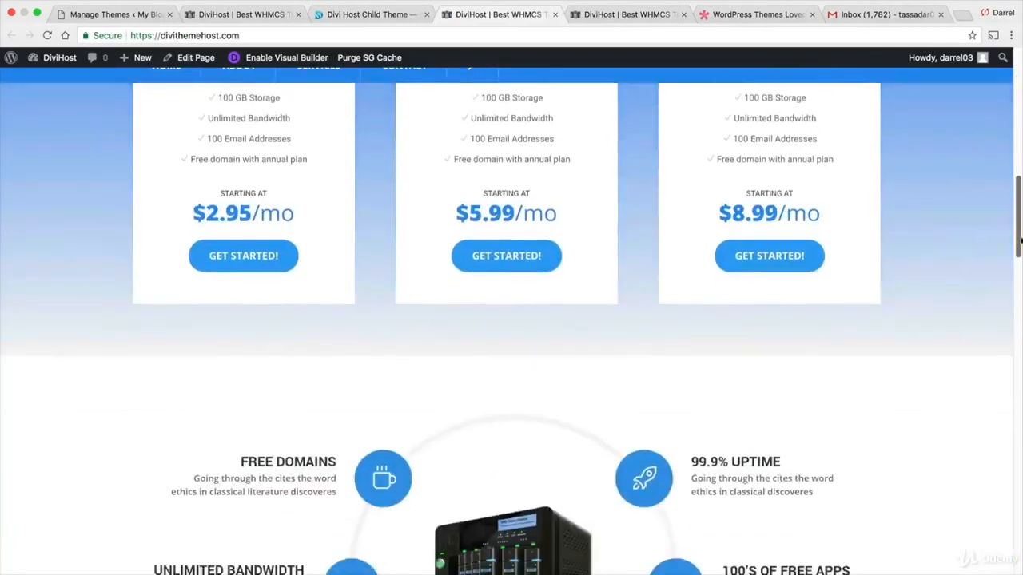
left_click_drag(1019, 240, 990, 75)
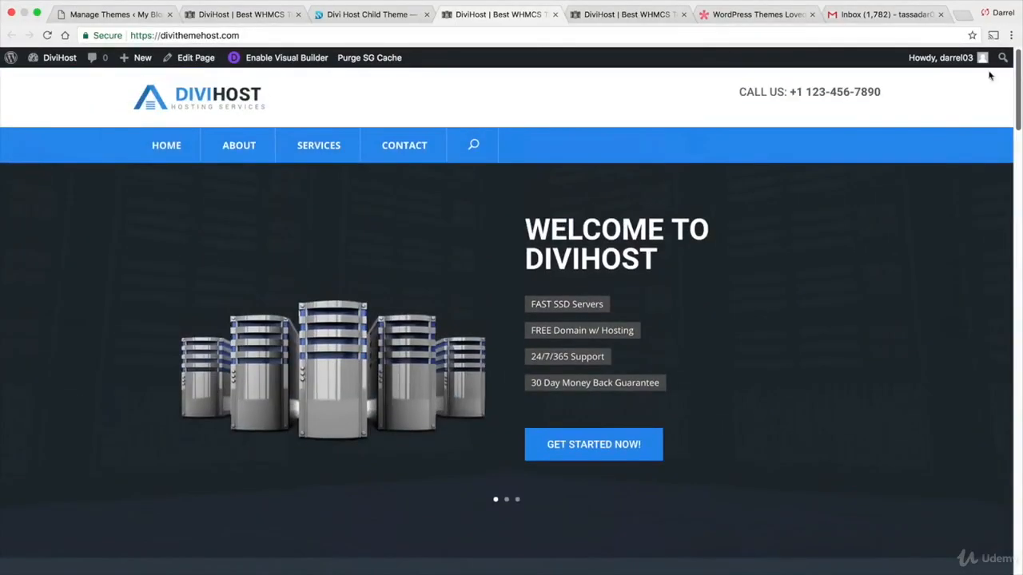
Examine the demo's whole About page, glance at its Services page, and return to the demo's home page.
left_click(246, 152)
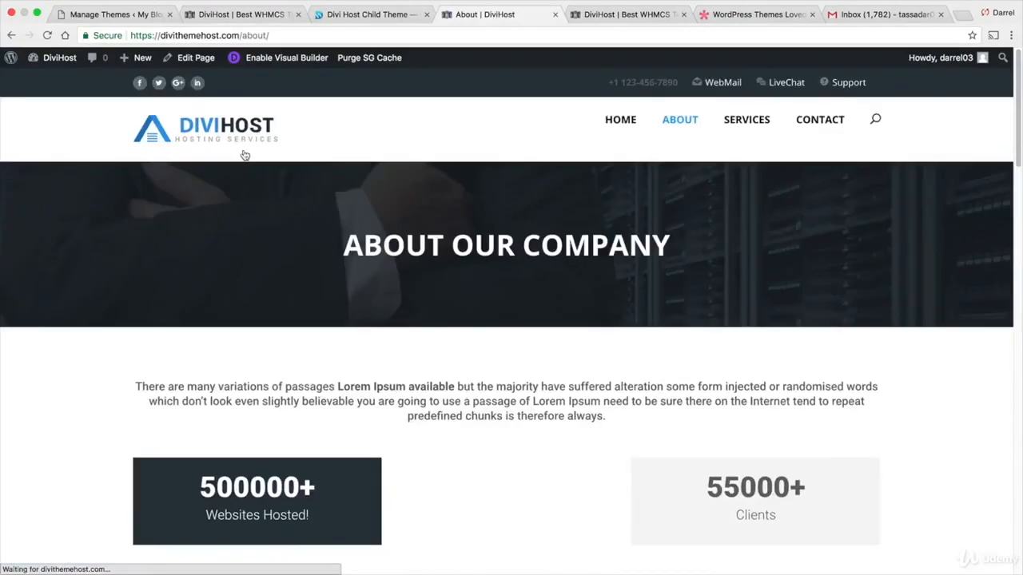
scroll(288, 262, "down", 3)
scroll(293, 265, "down", 4)
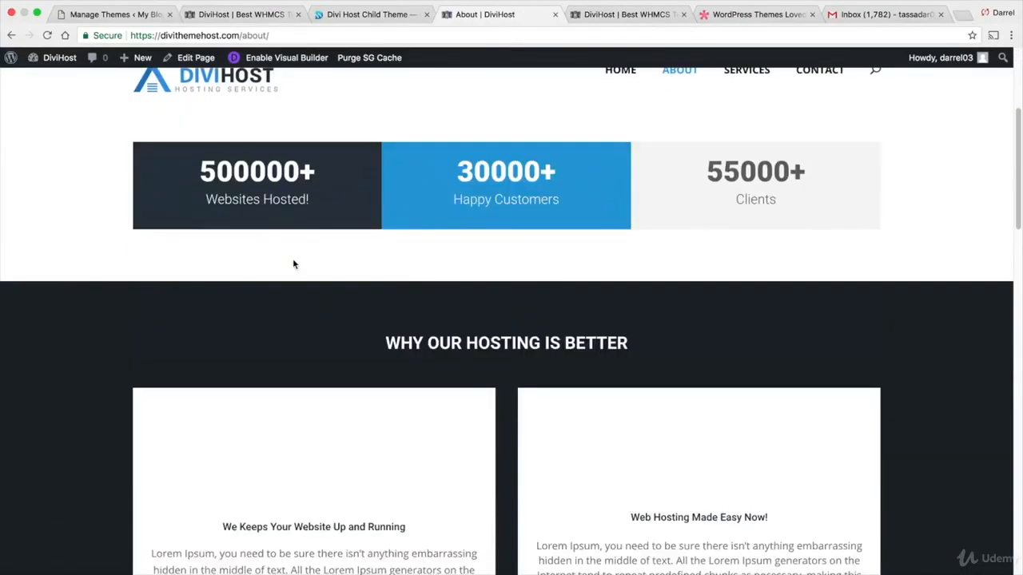
scroll(293, 266, "down", 6)
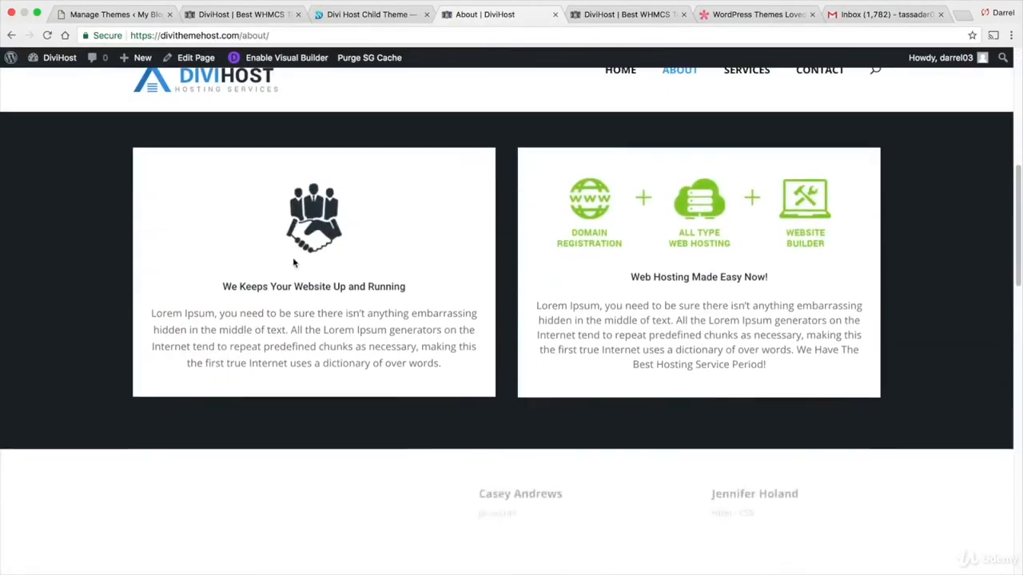
scroll(293, 258, "down", 7)
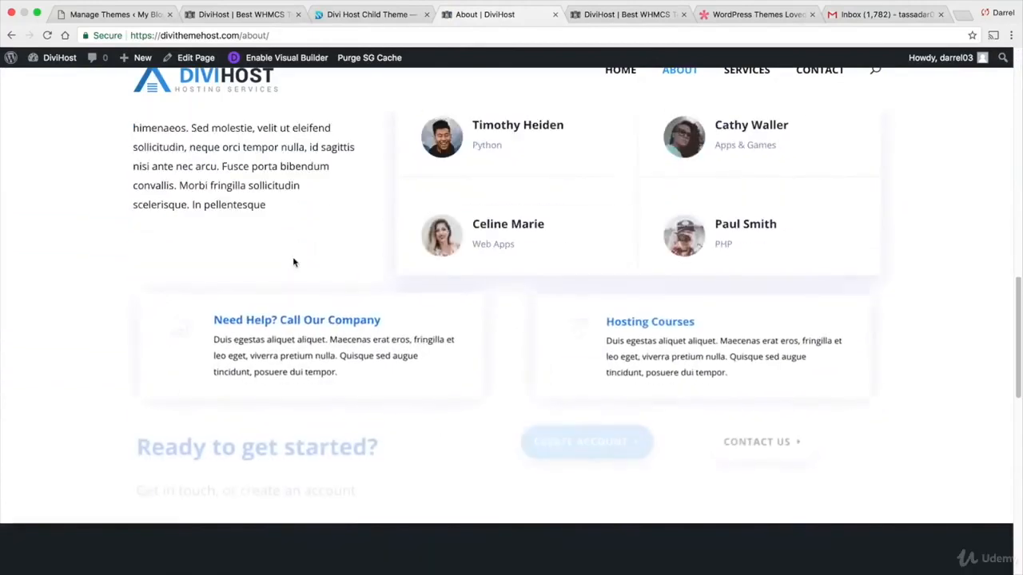
scroll(294, 262, "down", 3)
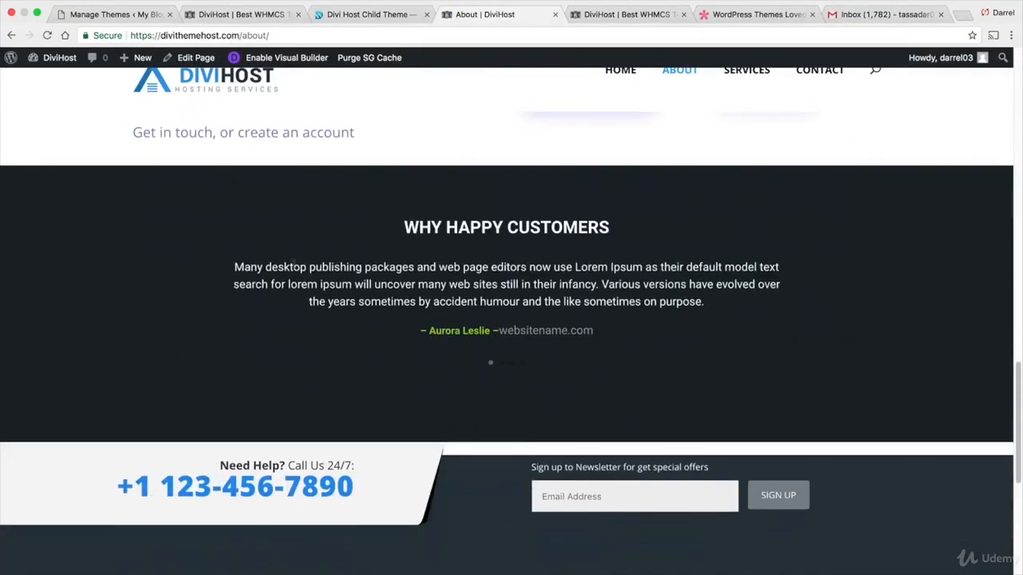
scroll(295, 262, "up", 9)
scroll(296, 264, "up", 10)
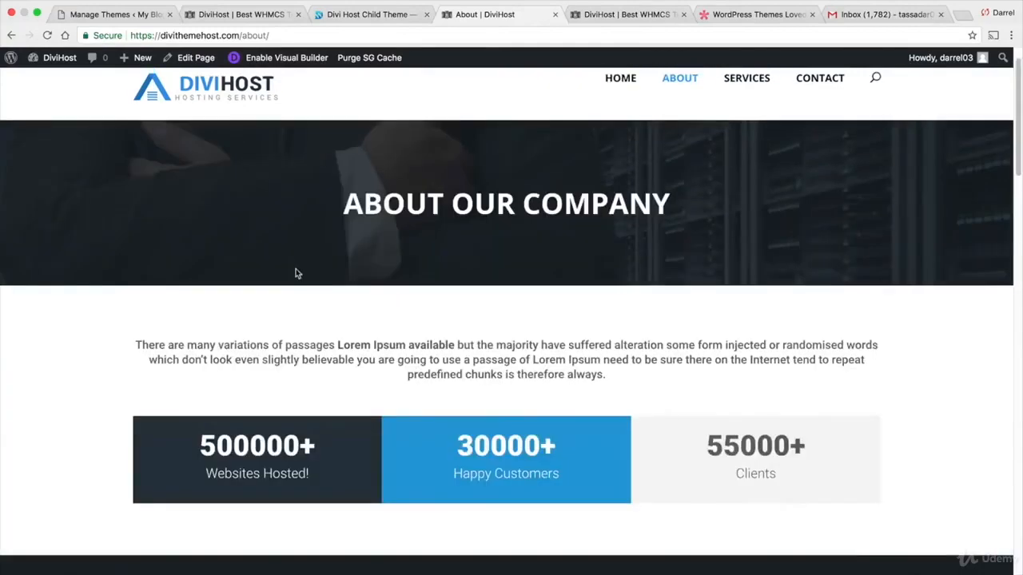
left_click(746, 121)
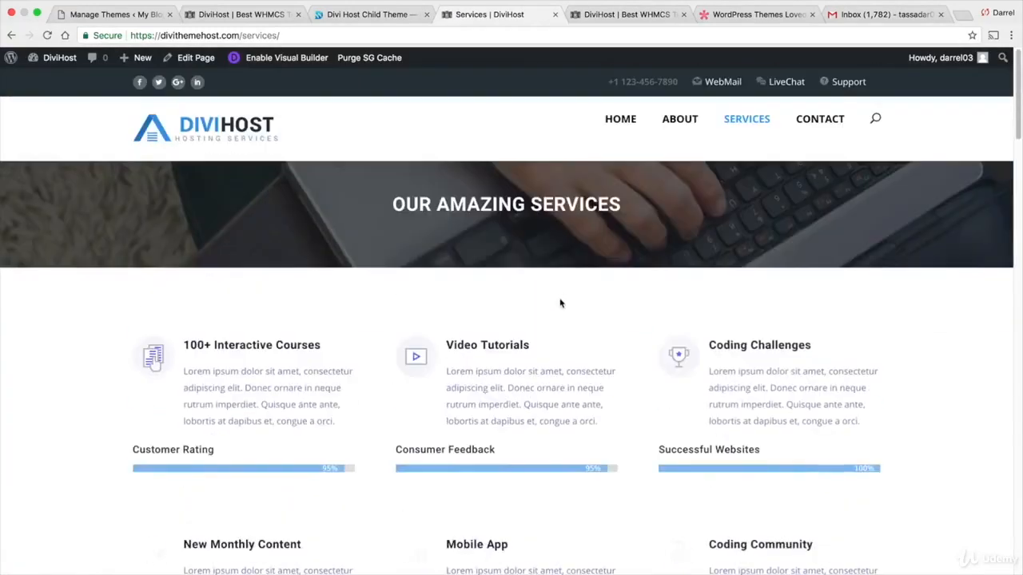
left_click(621, 120)
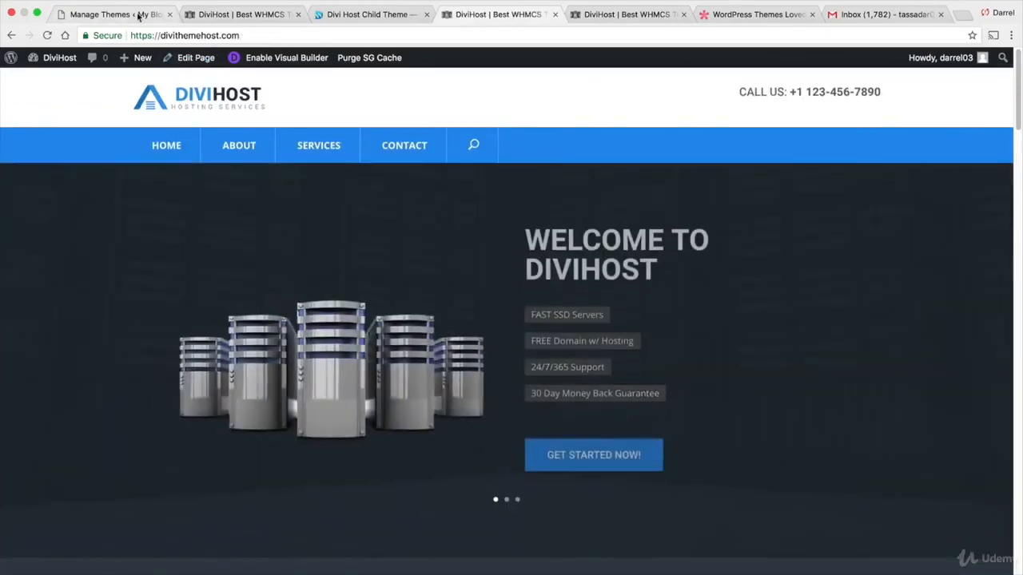
Return to the WordPress admin, upload divi-host.zip from the Desktop as a new theme and install it.
left_click(138, 16)
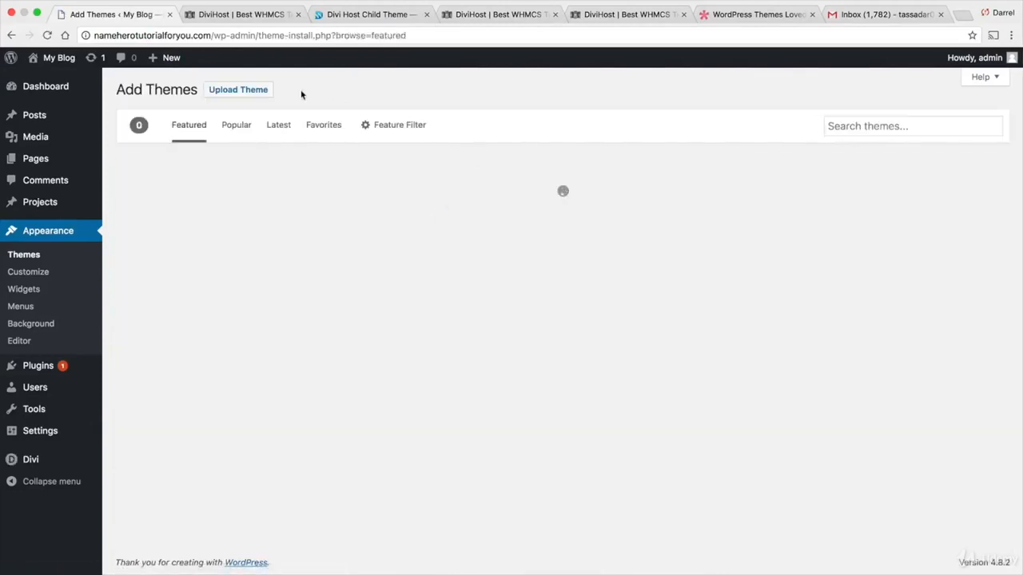
left_click(268, 91)
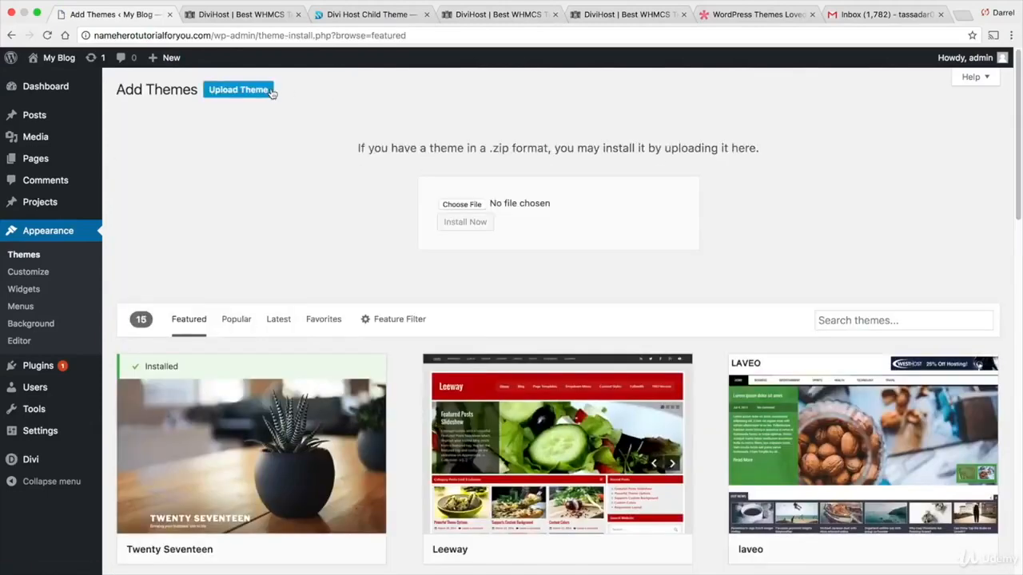
left_click(465, 205)
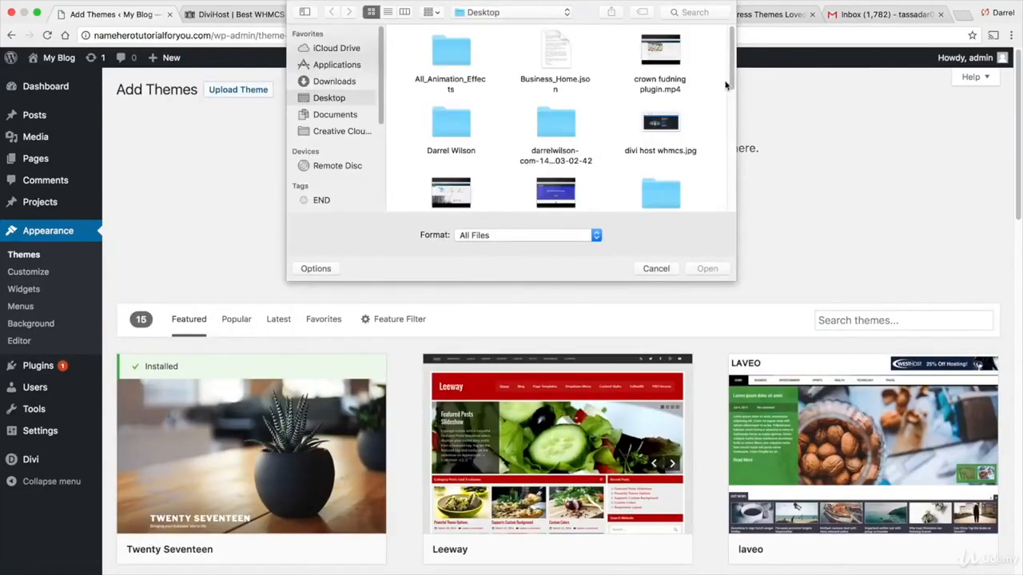
left_click_drag(732, 73, 732, 113)
double_click(444, 142)
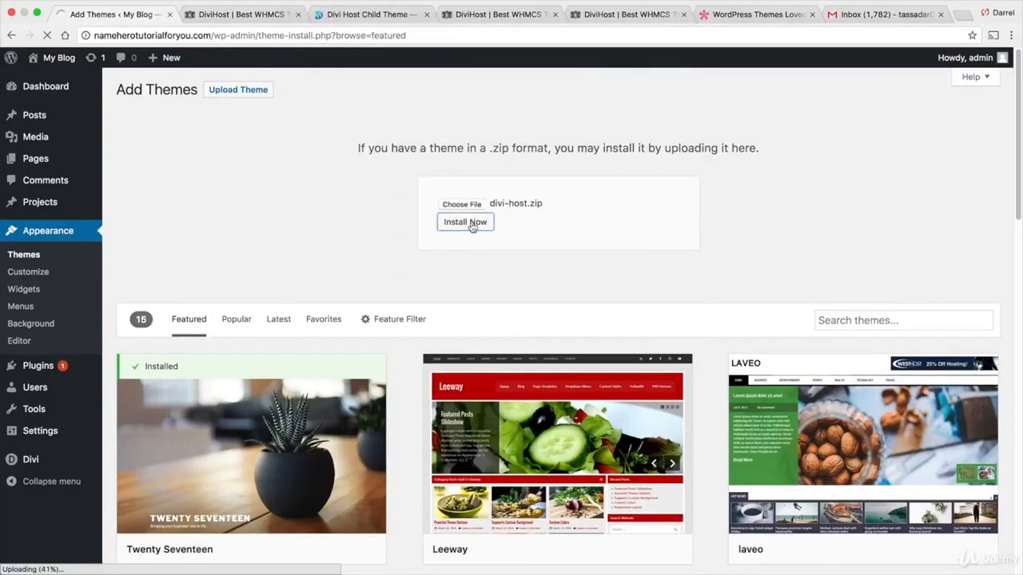
Review the Divi Host Child Theme's description on its product page.
left_click(340, 16)
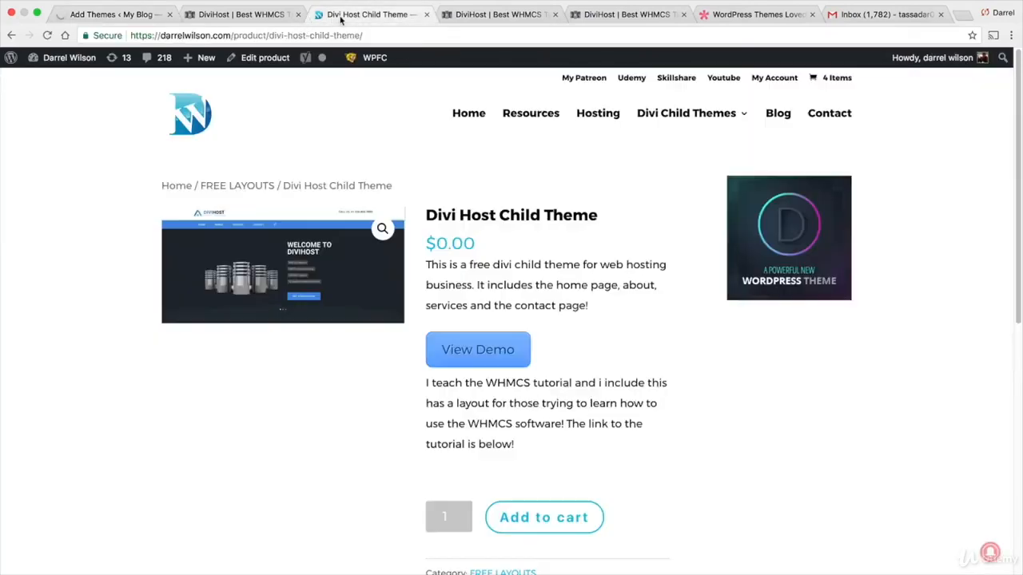
scroll(491, 329, "down", 3)
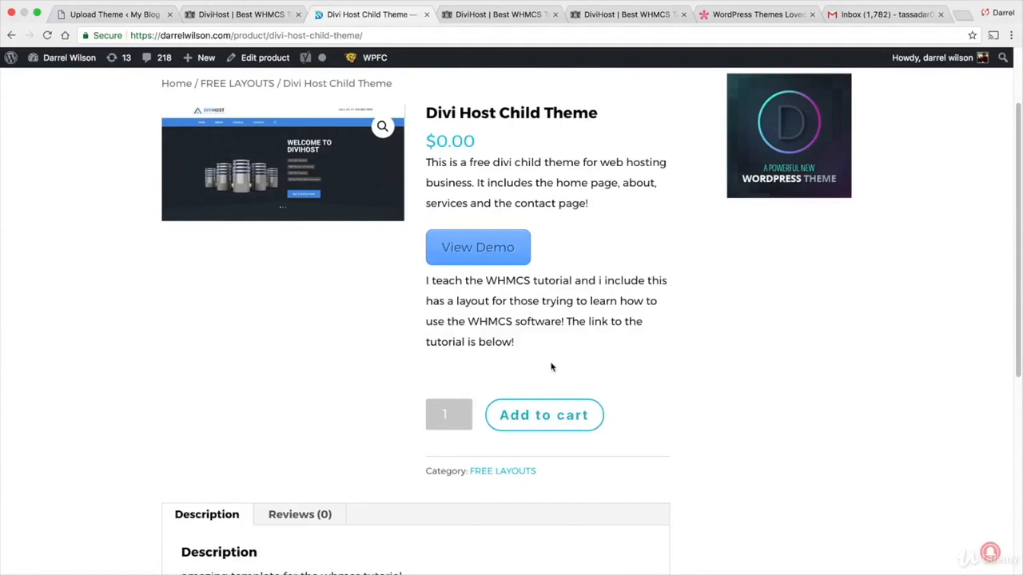
scroll(551, 368, "up", 3)
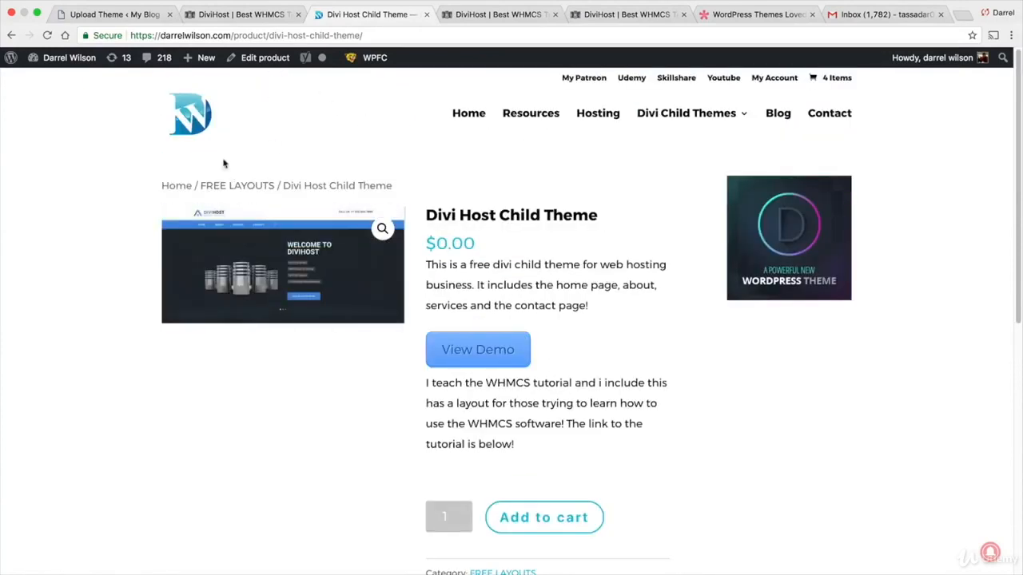
Activate the newly installed Divi Host child theme in WordPress and view the site's front page.
left_click(103, 15)
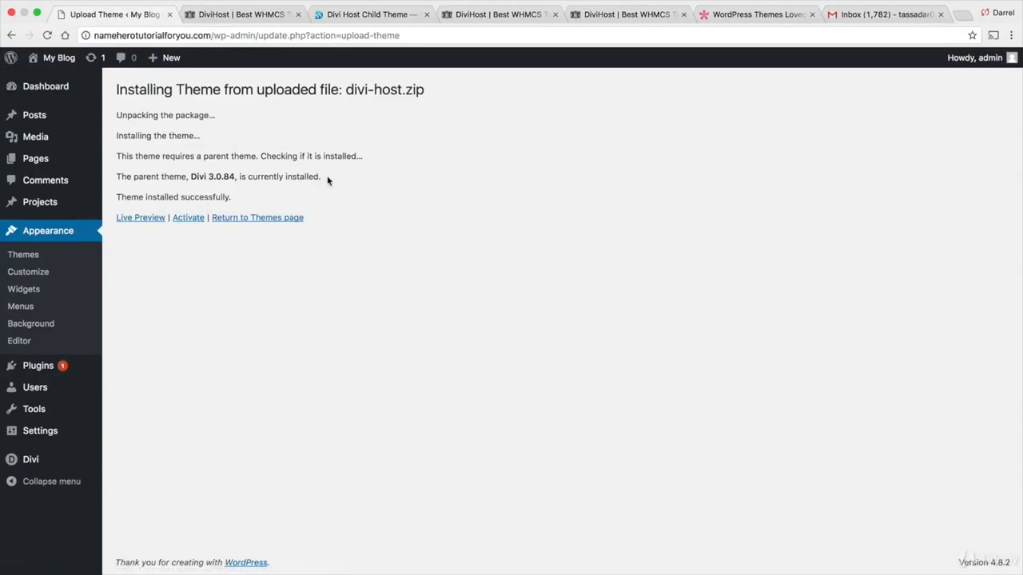
left_click_drag(328, 181, 156, 177)
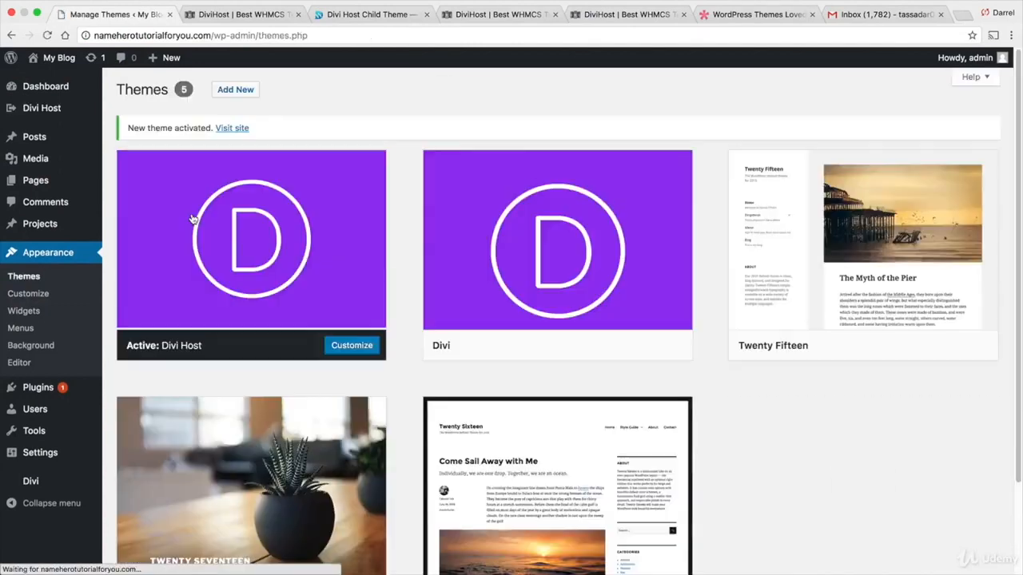
mouse_move(211, 203)
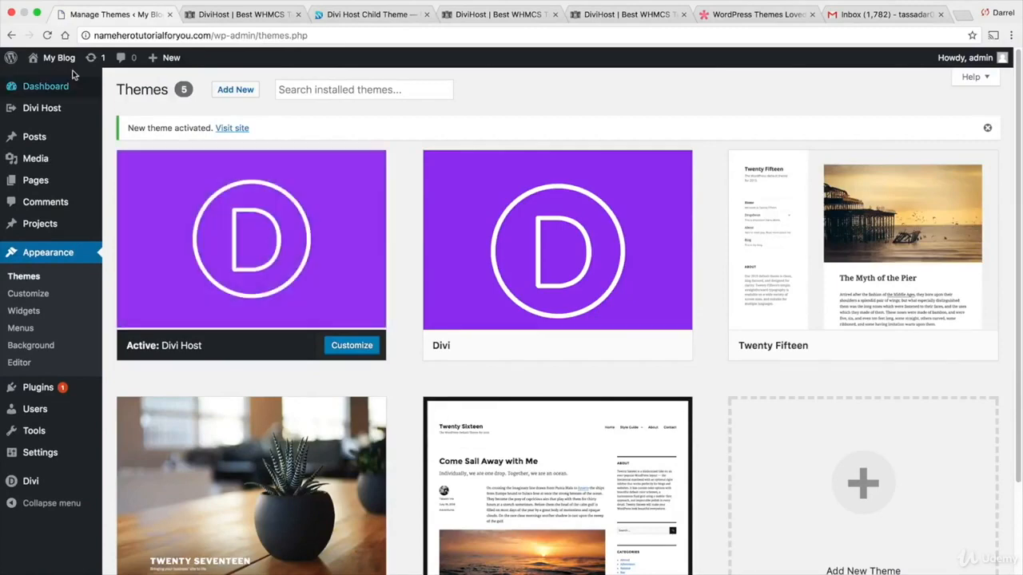
left_click(49, 80)
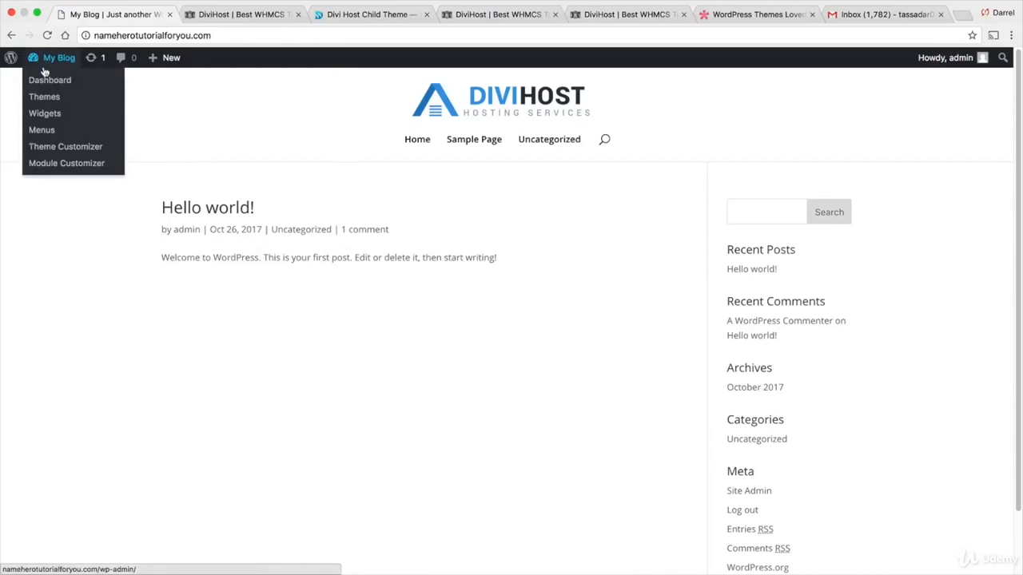
Import the Divi Host demo content with posts and pages, media library, Divi settings, menu structure and automatic homepage included.
left_click(46, 84)
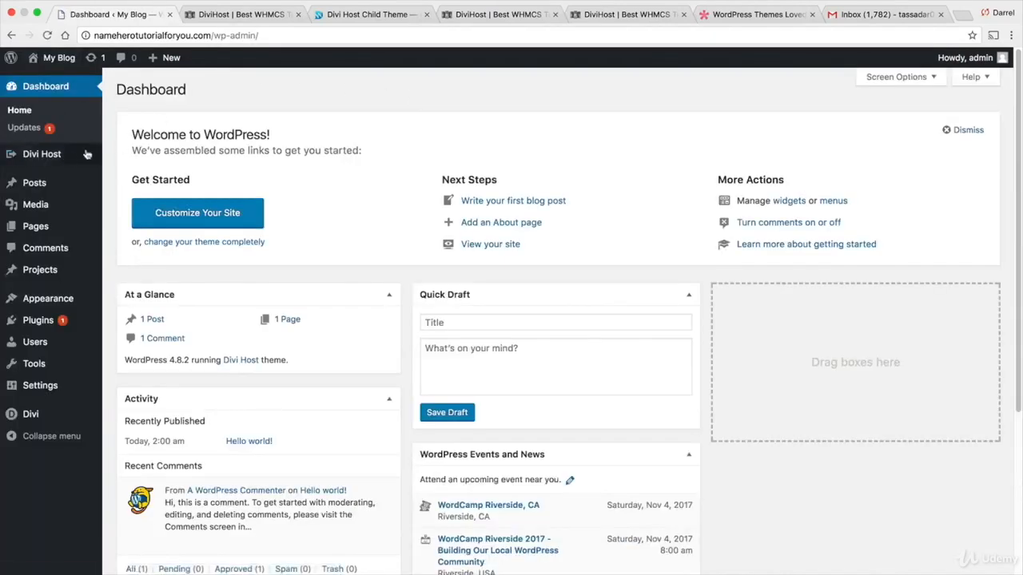
mouse_move(69, 158)
left_click(134, 160)
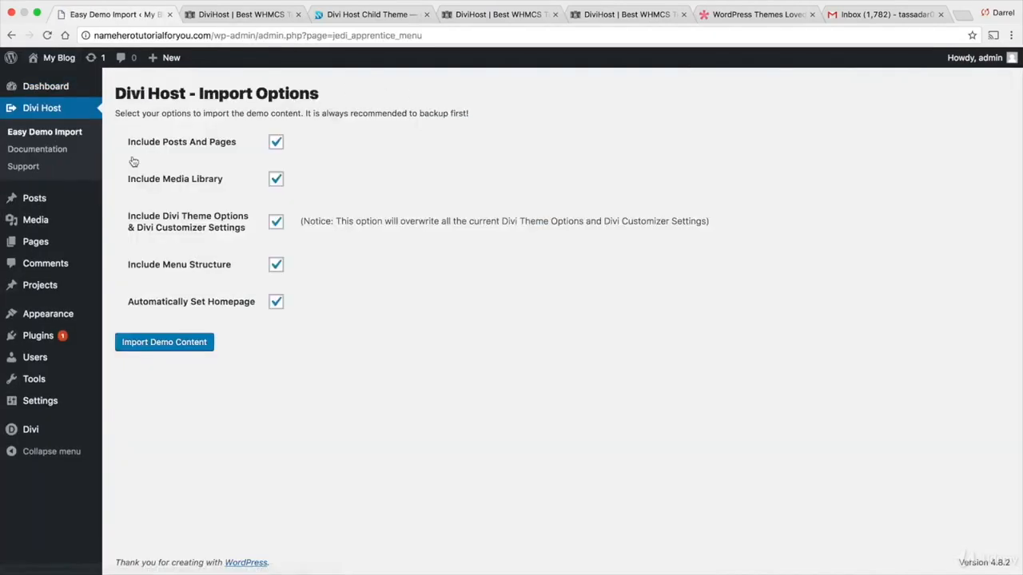
left_click(149, 346)
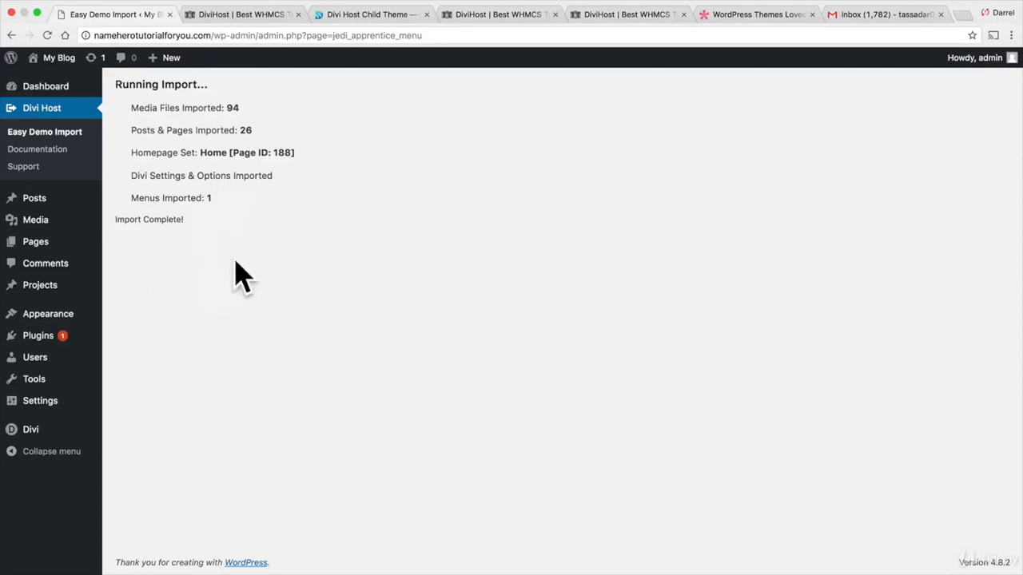
Visit nameherotutorialforyou.com and look through the imported home page down to the footer.
mouse_move(56, 57)
left_click(52, 81)
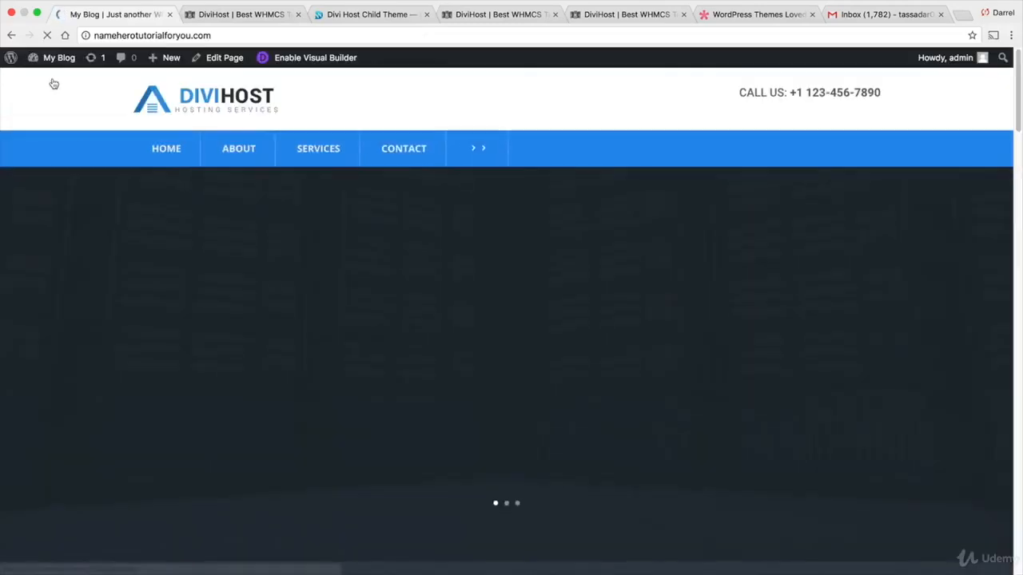
scroll(293, 287, "down", 15)
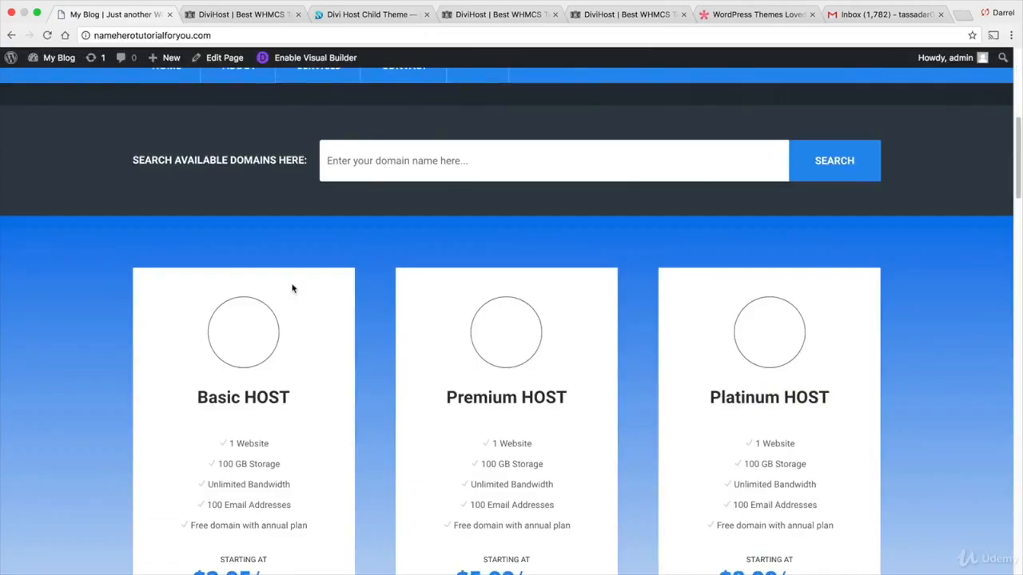
scroll(293, 287, "down", 15)
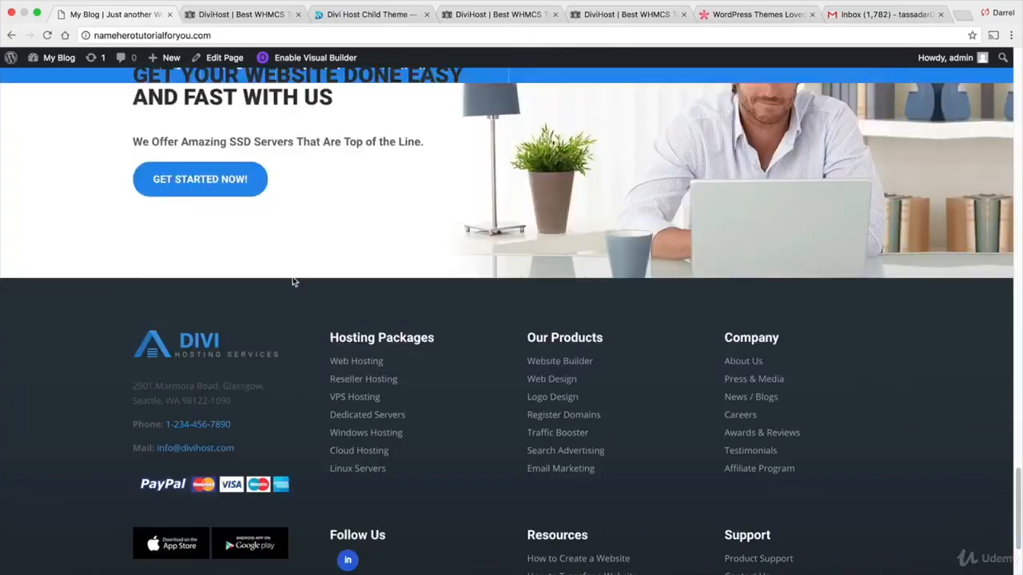
Open the About page from the site's main navigation and look through its content down to the footer.
scroll(339, 288, "up", 15)
scroll(339, 288, "up", 10)
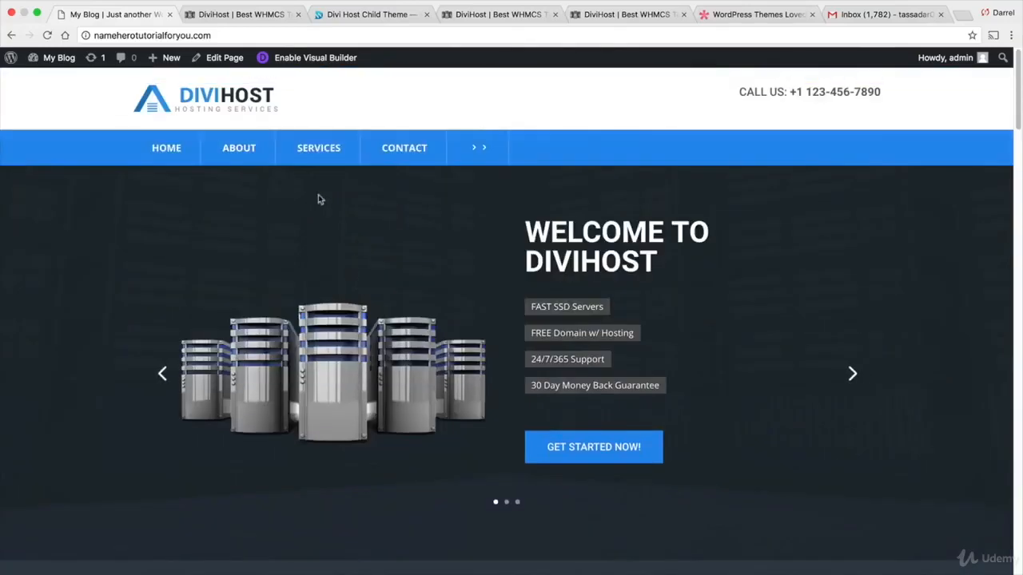
left_click(246, 151)
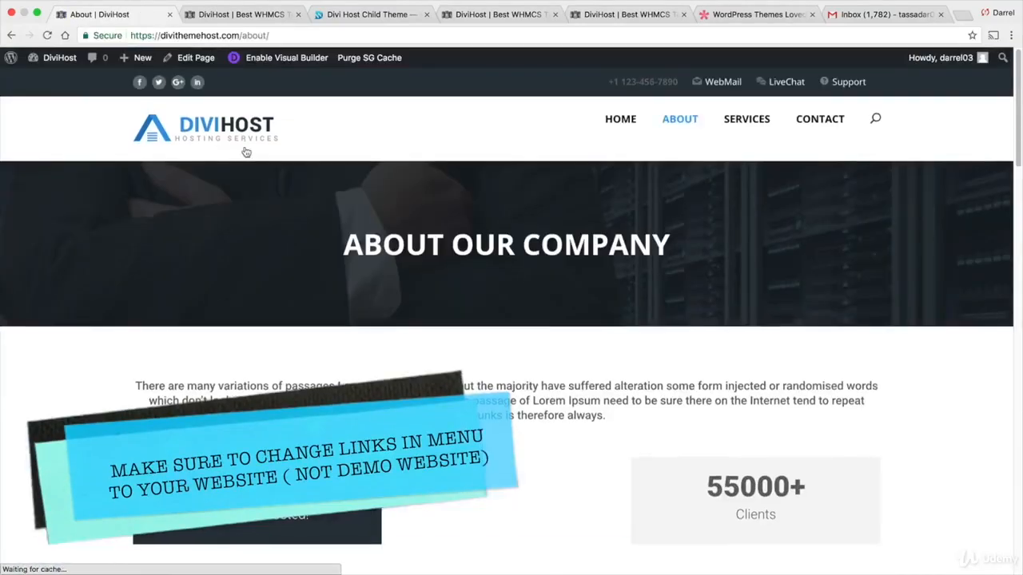
scroll(311, 220, "down", 3)
scroll(312, 225, "down", 5)
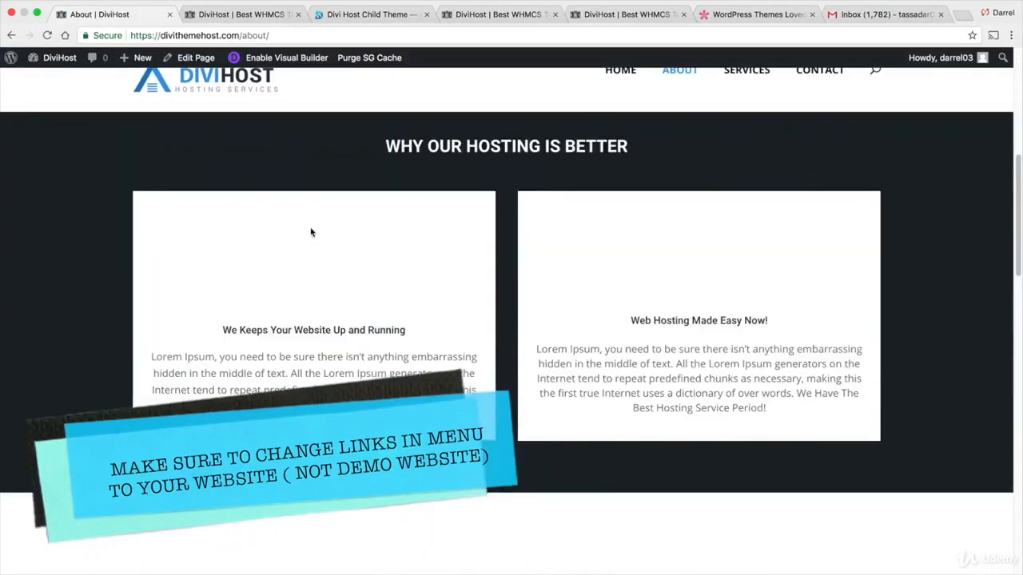
scroll(310, 224, "down", 8)
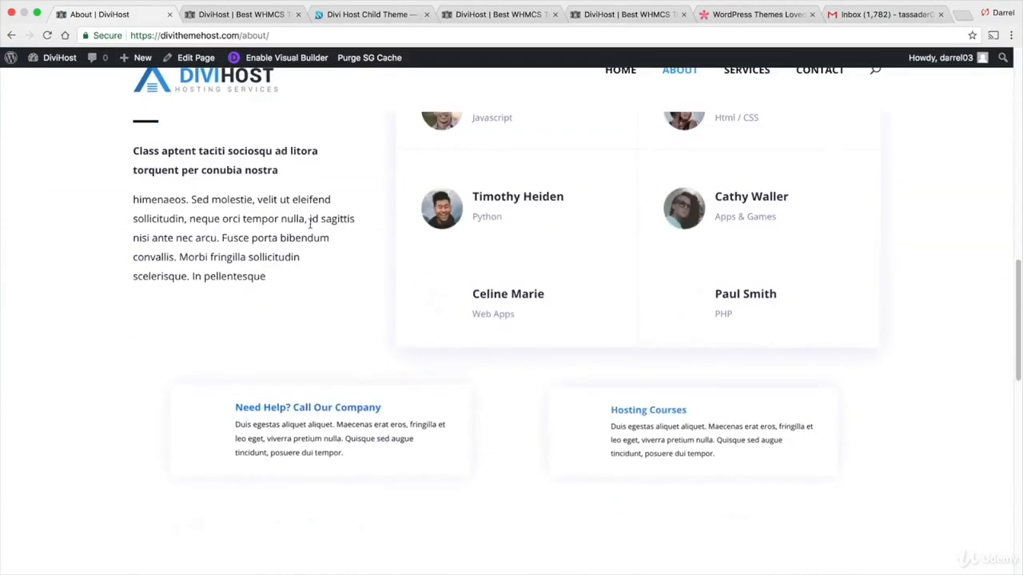
scroll(311, 223, "down", 10)
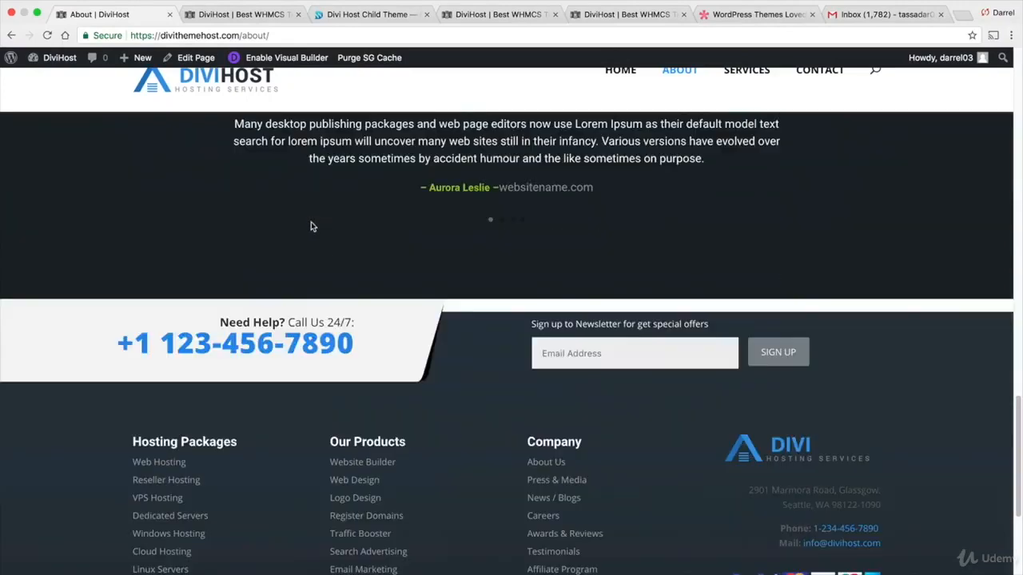
scroll(311, 225, "up", 20)
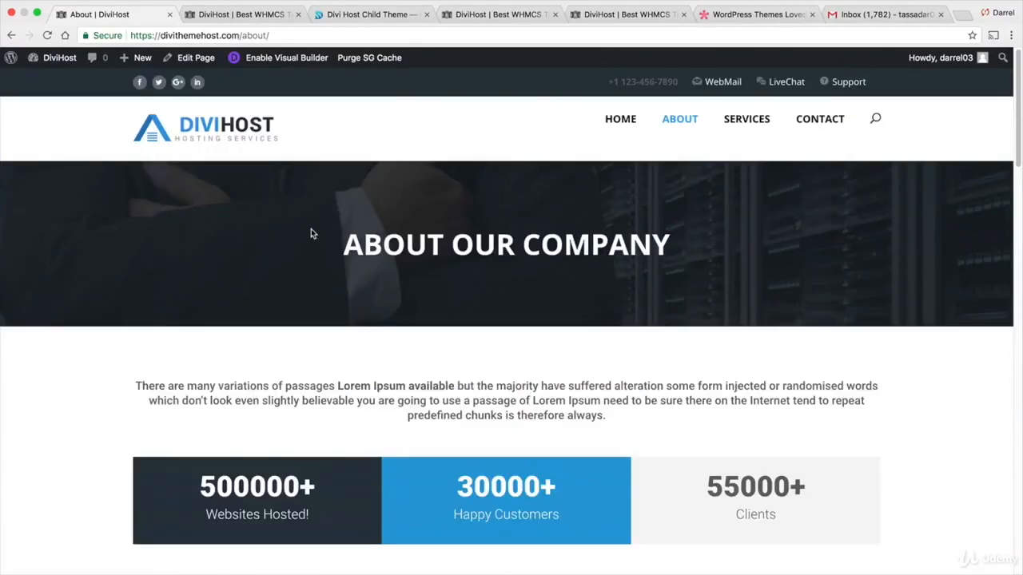
Look through the Services page as far as the All Of Our Services section, and return to the demo site's home page.
left_click(745, 128)
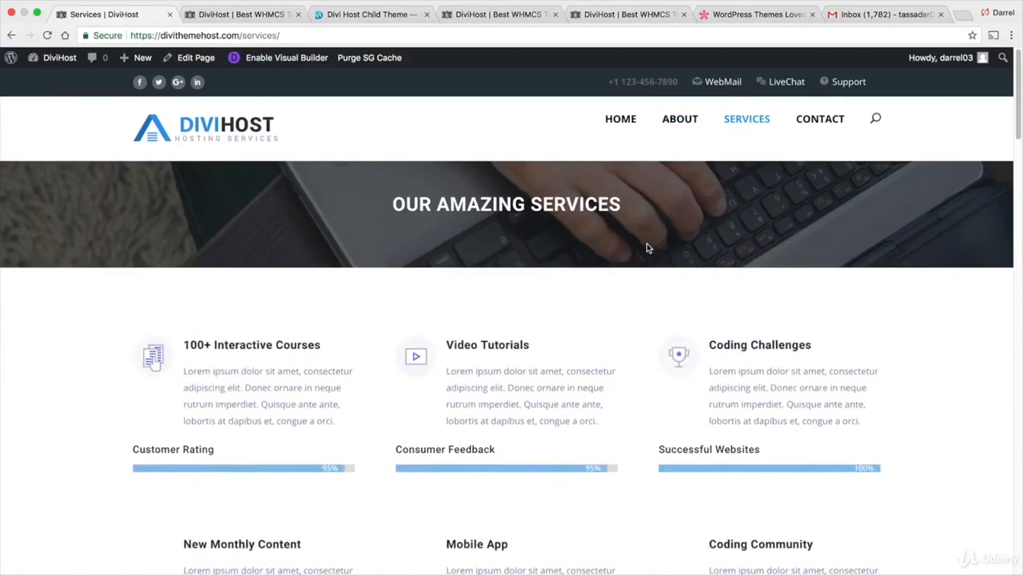
scroll(646, 244, "down", 10)
scroll(639, 270, "down", 15)
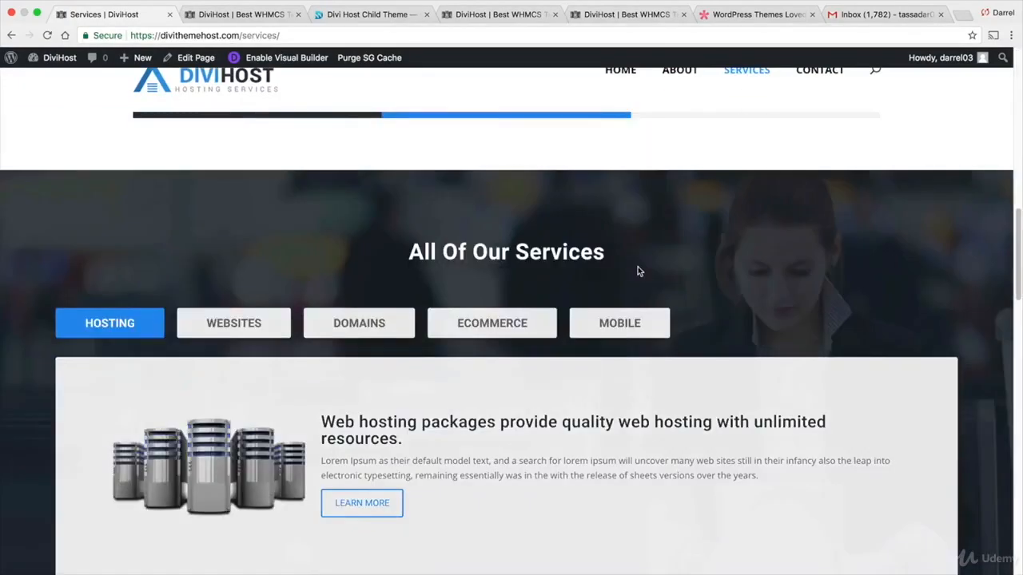
scroll(639, 274, "up", 20)
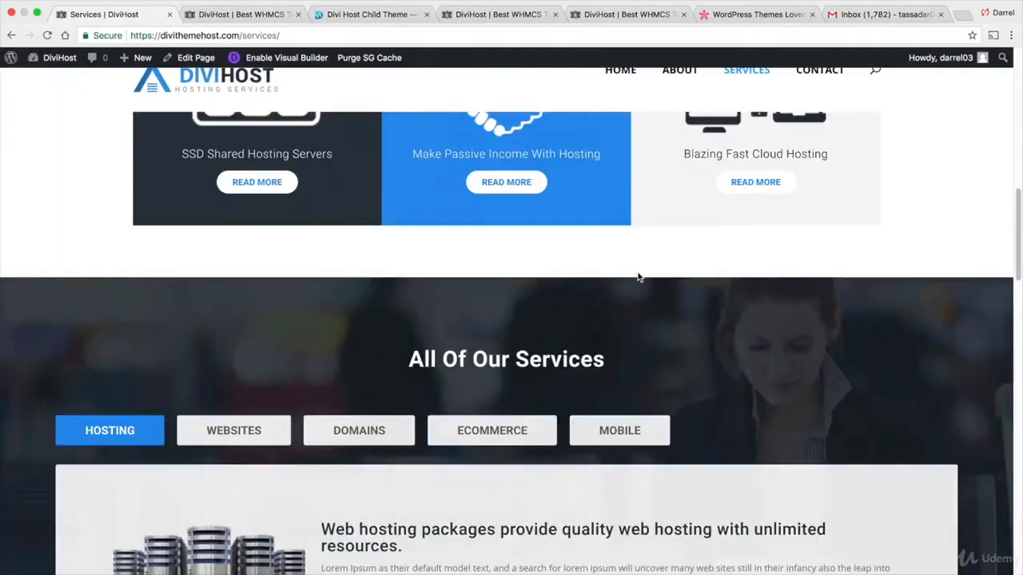
left_click(631, 118)
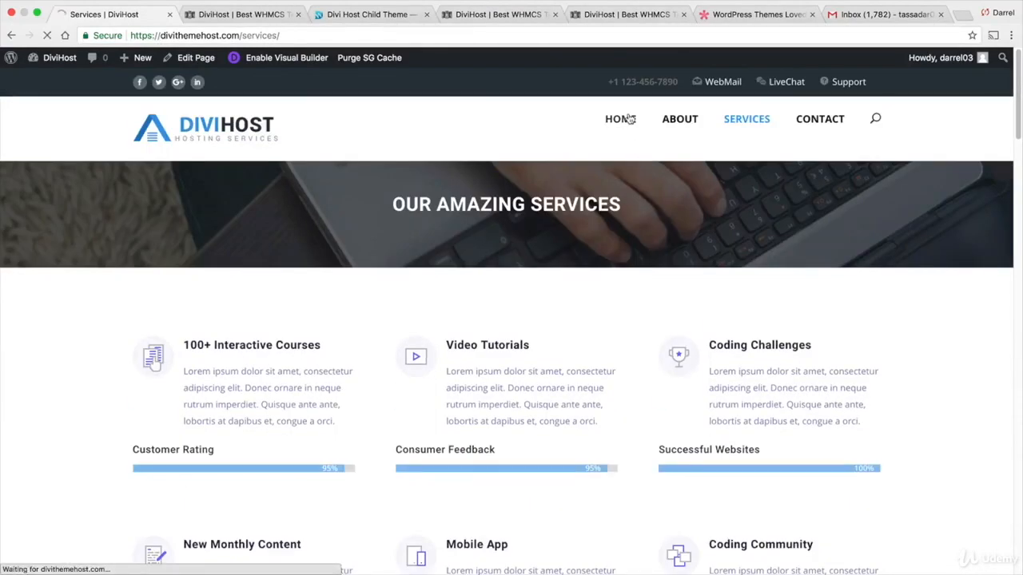